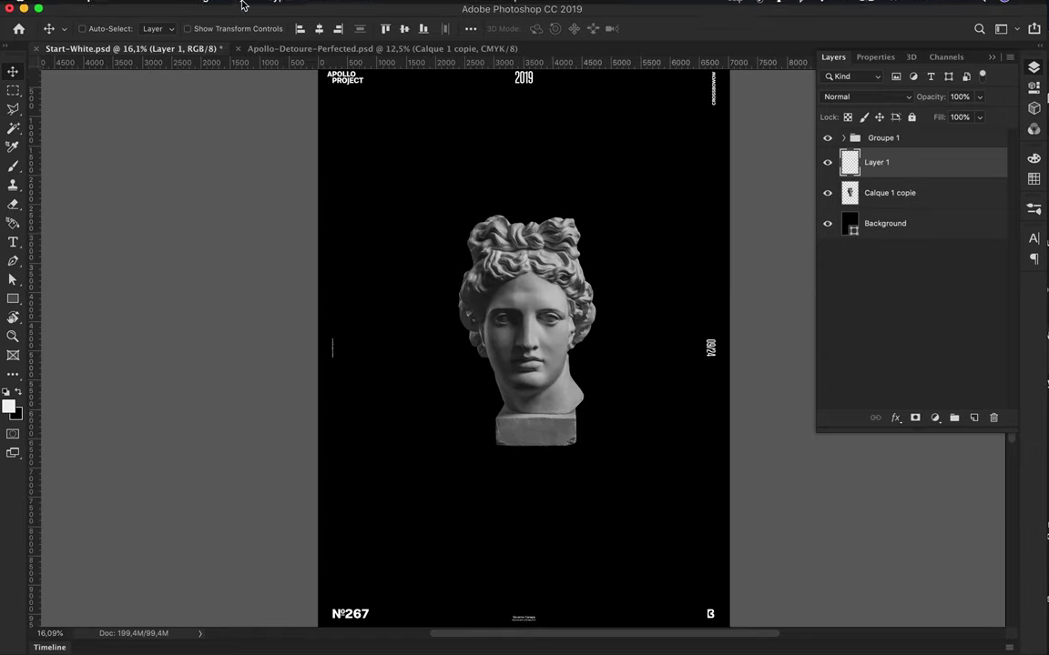
Select the Gradient Tool from the fill tools, leaving the blending mode at Normal.
key(g)
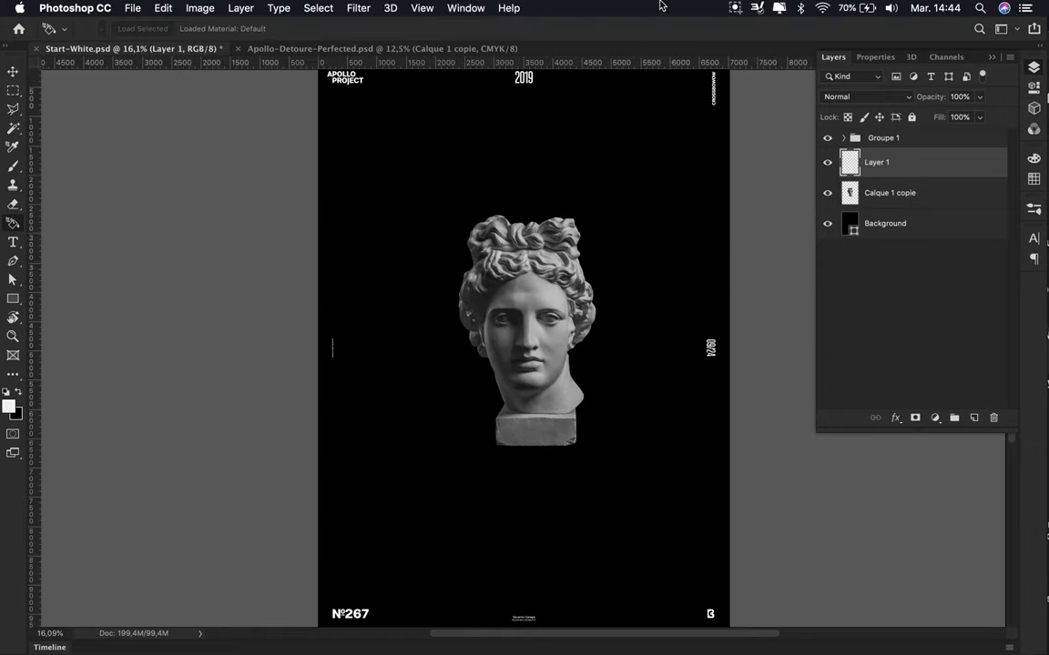
click(466, 9)
click(660, 155)
right_click(13, 279)
click(82, 266)
click(233, 28)
click(225, 33)
right_click(14, 280)
click(82, 254)
Make the gradient a Noise type with raised red and green minimums.
click(135, 29)
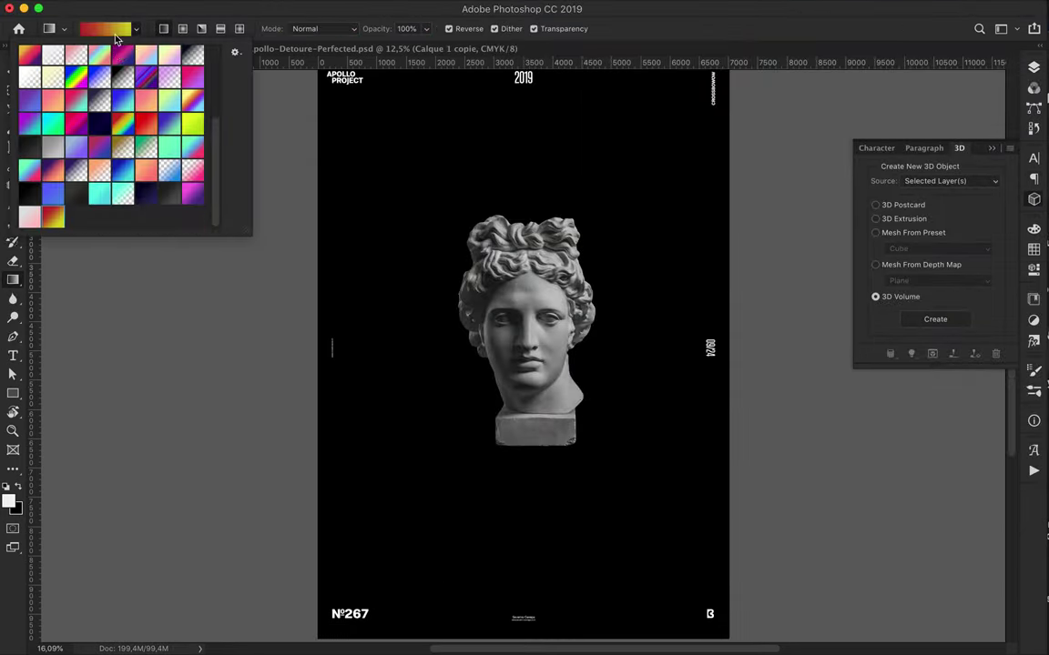
click(105, 28)
click(577, 330)
mouse_move(516, 412)
mouse_down()
mouse_move(591, 413)
mouse_move(594, 428)
mouse_up()
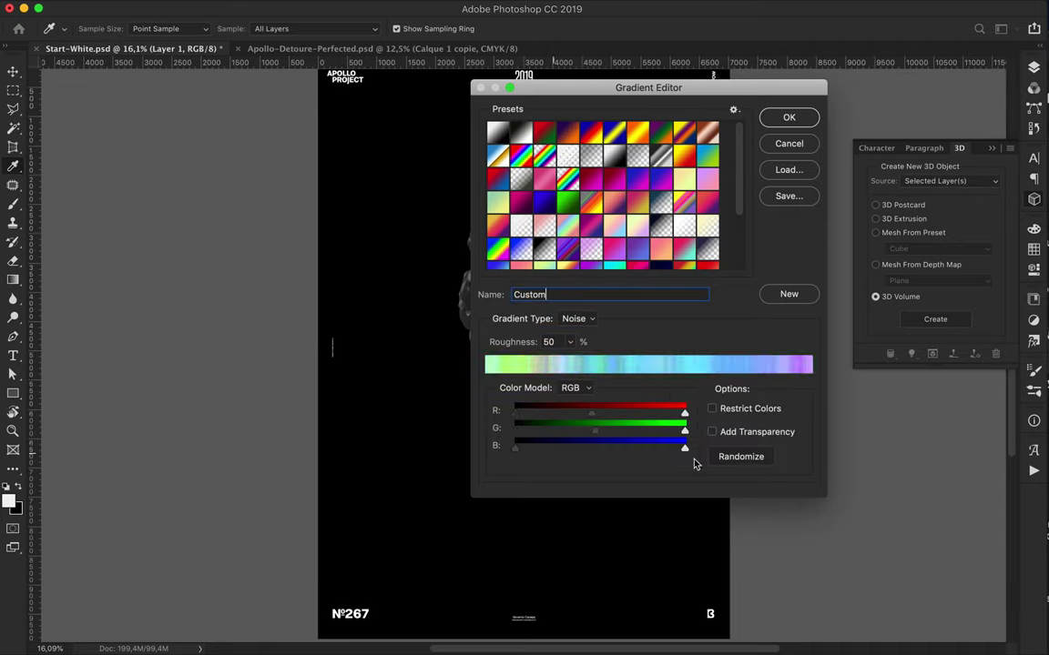
Randomize the noise gradient until it turns pale pastel, then accept it.
click(743, 457)
click(743, 457)
click(742, 457)
click(743, 457)
click(743, 457)
click(743, 457)
click(788, 118)
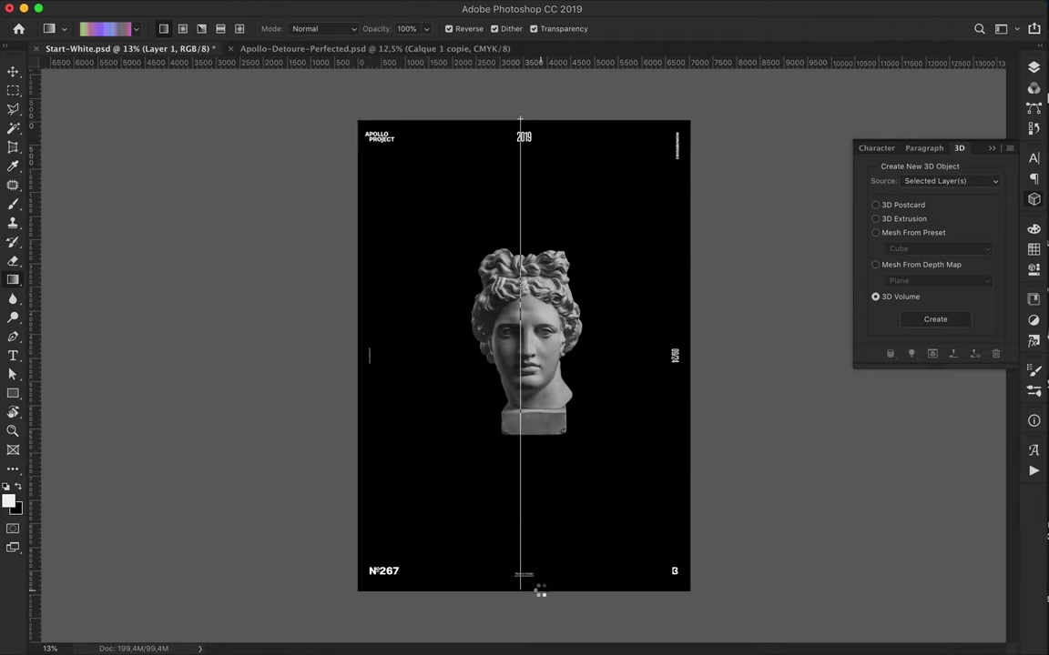
Fill Layer 1 top to bottom with the gradient and begin warping it into a wave.
drag(520, 119, 540, 592)
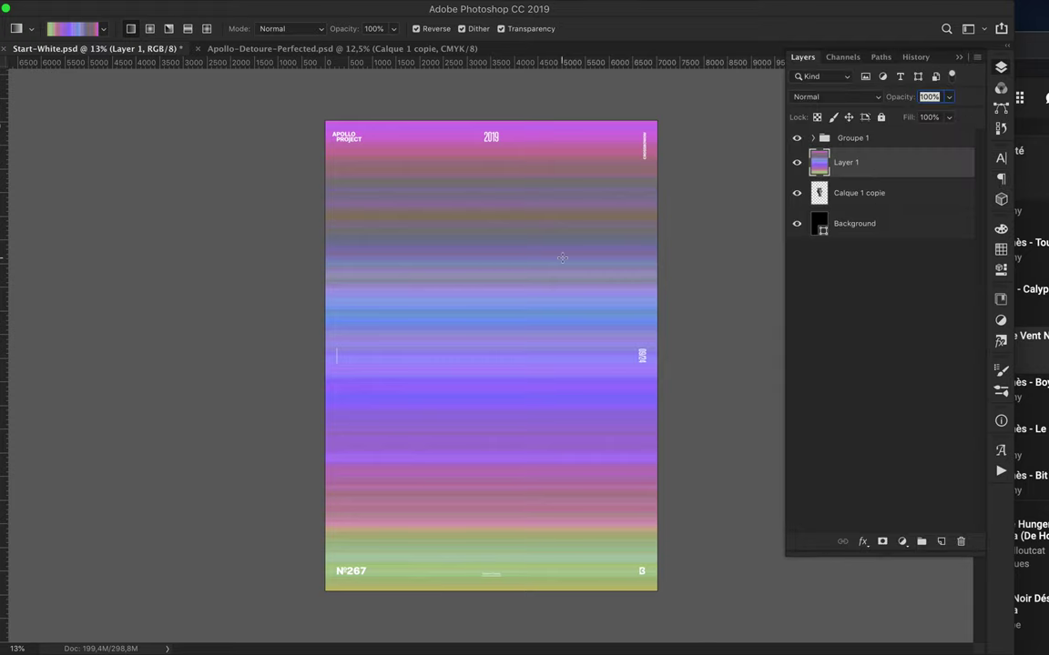
key(ctrl+t)
right_click(571, 262)
click(592, 357)
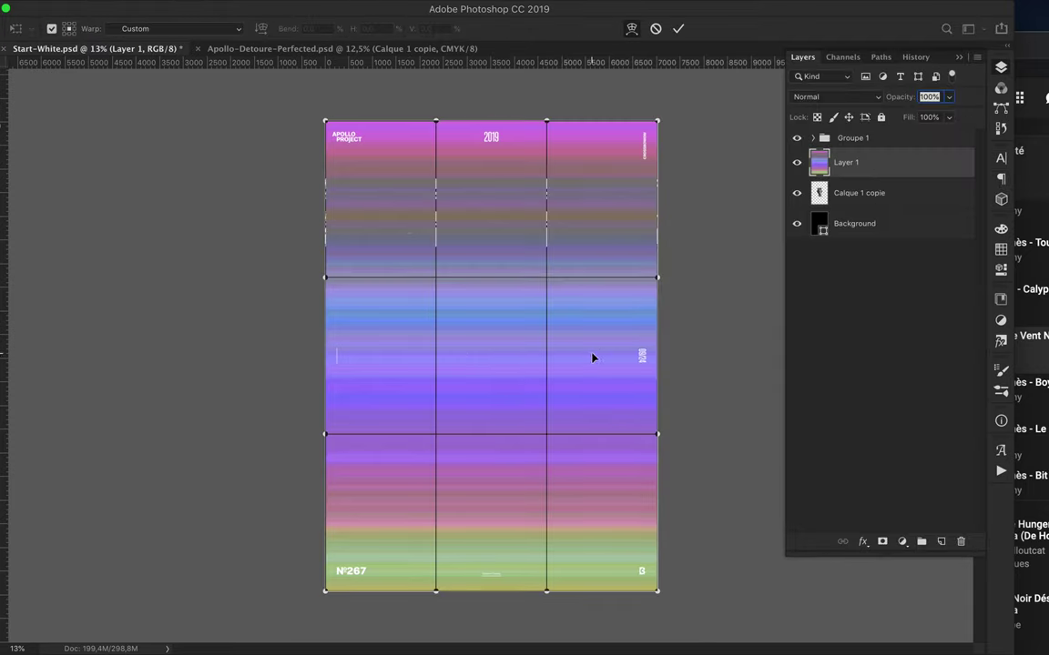
drag(472, 298, 538, 209)
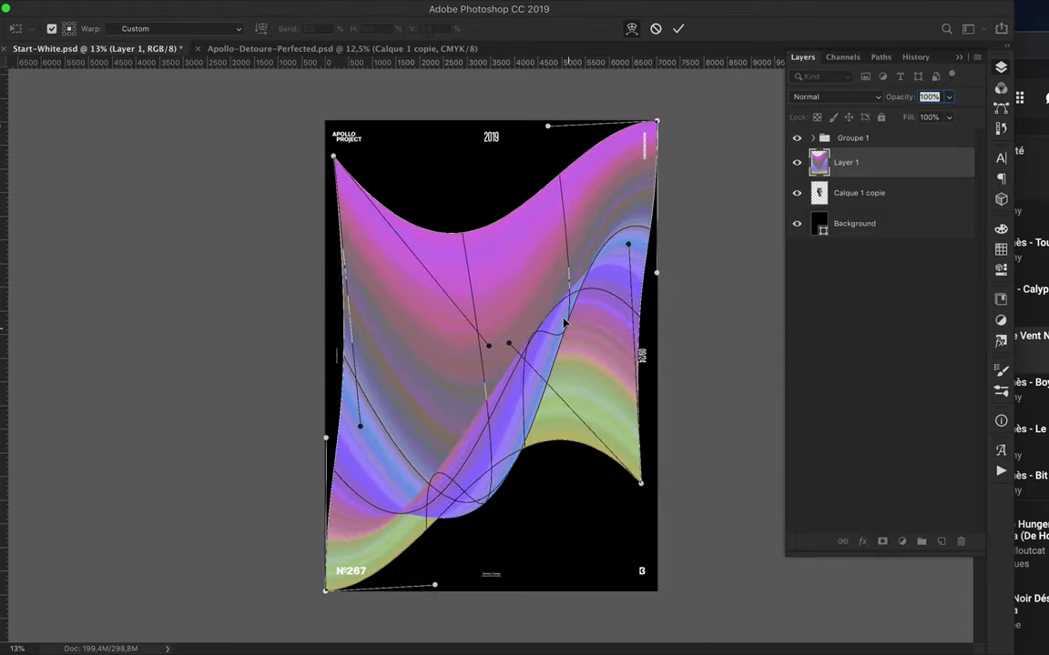
drag(368, 552, 605, 539)
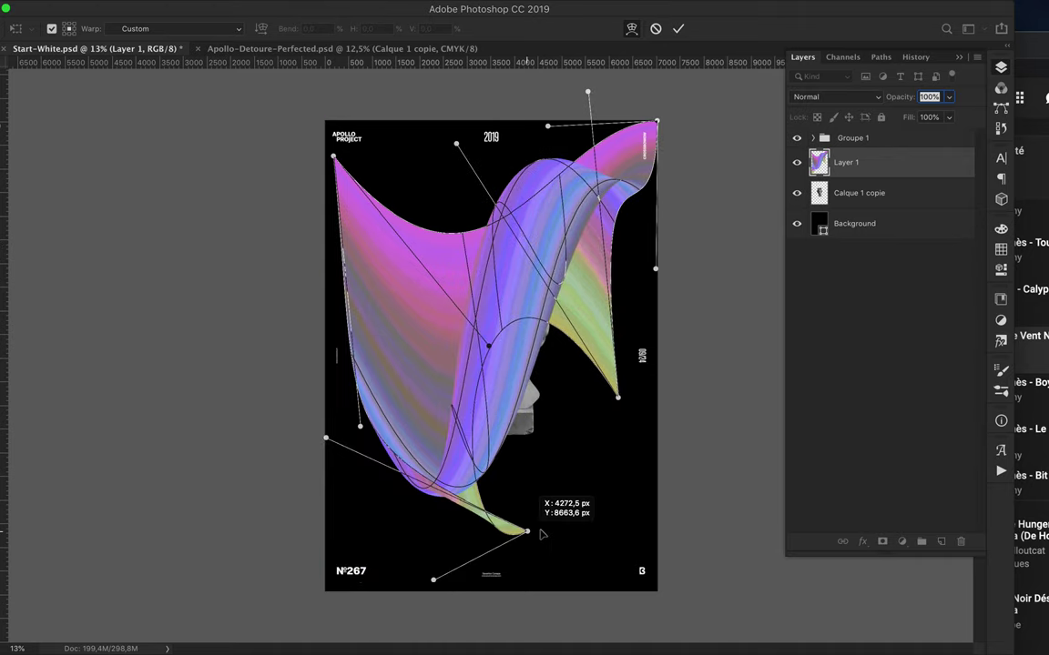
Fold and curl the warped gradient into a twisting ribbon shape and apply it.
drag(583, 153, 409, 213)
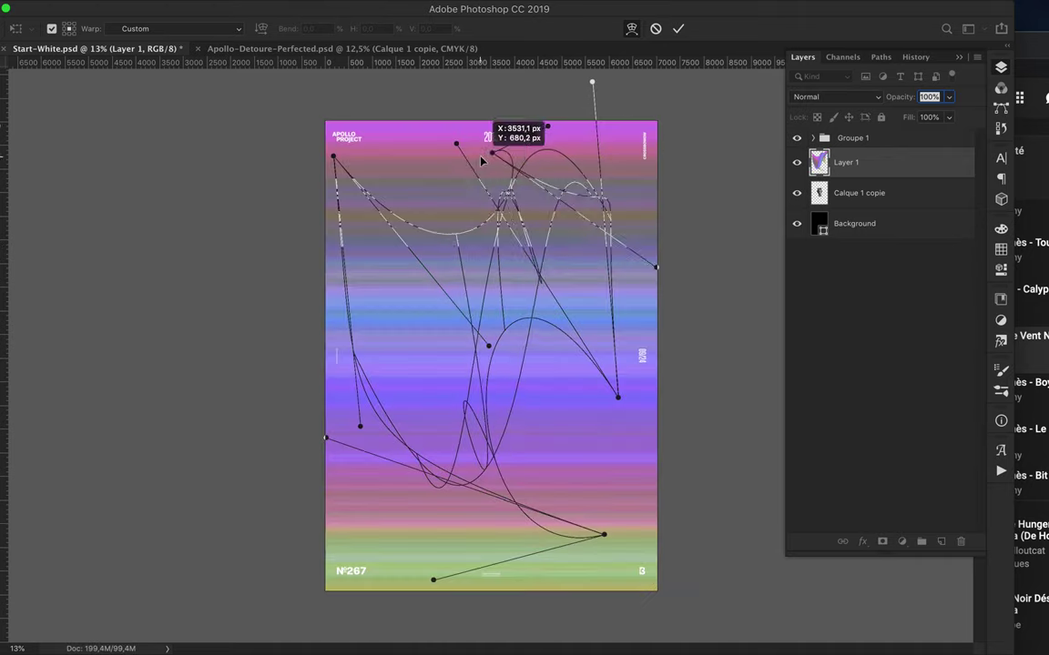
drag(604, 534, 551, 367)
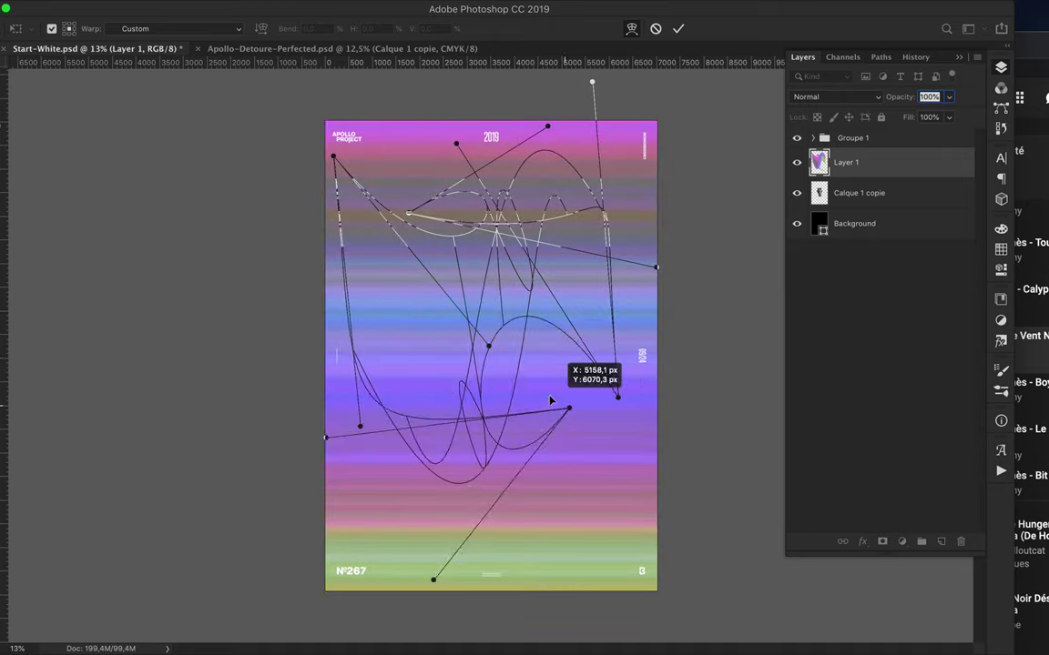
drag(496, 223, 526, 213)
mouse_move(536, 458)
mouse_down()
mouse_move(505, 443)
mouse_move(680, 452)
mouse_up()
drag(527, 213, 531, 211)
drag(552, 367, 547, 329)
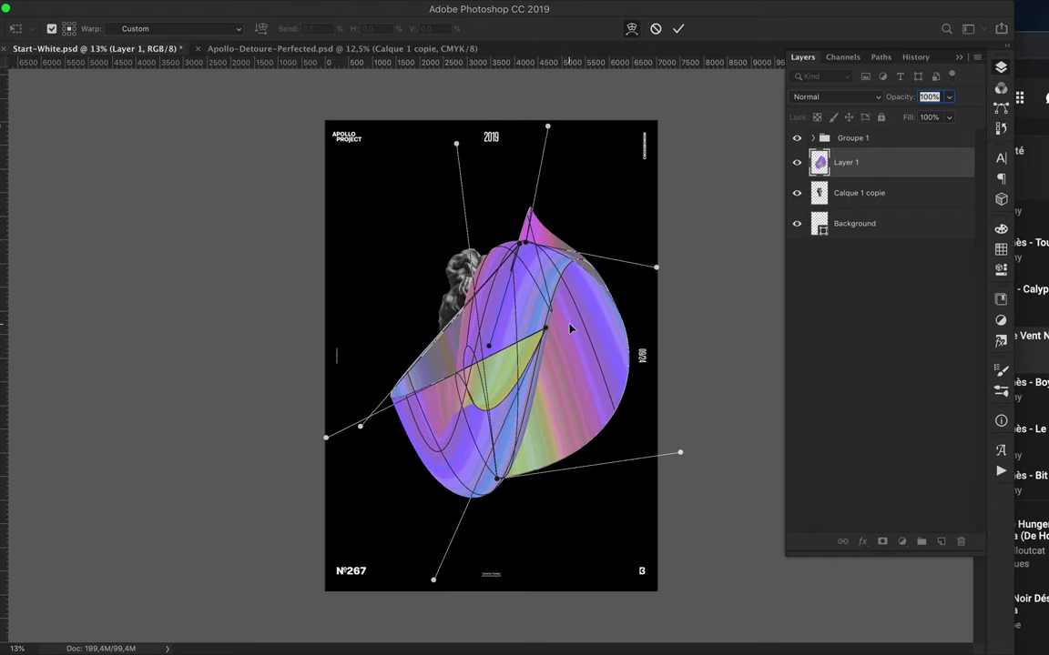
key(Return)
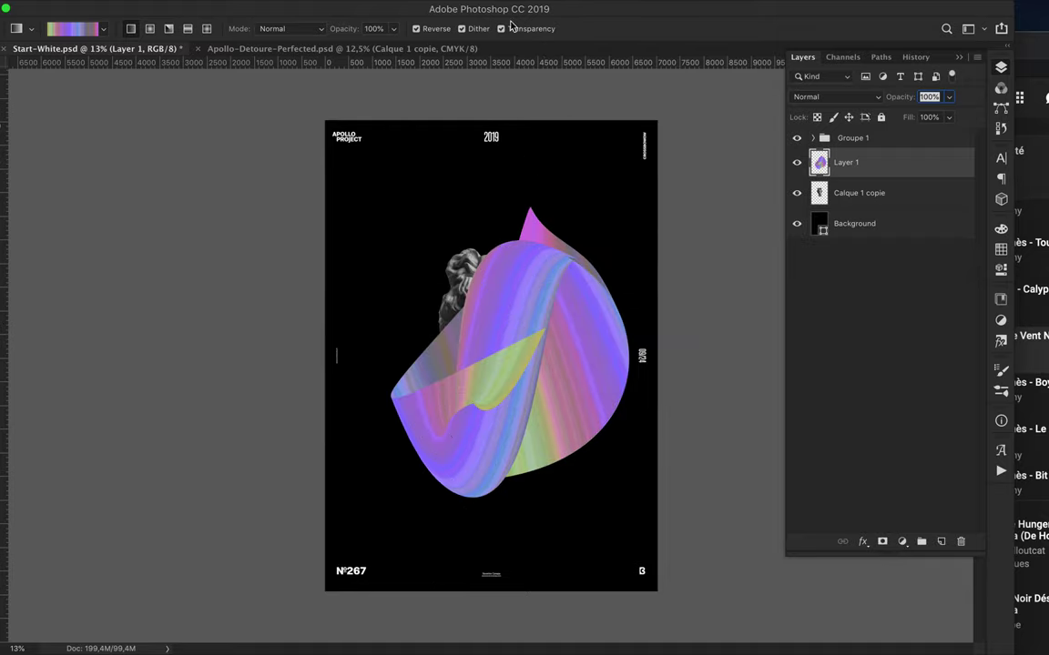
Duplicate the curled shape layer and give the copy a heavy Gaussian blur (~124 px).
key(v)
scroll(583, 358, up, 1)
key(super+j)
click(358, 7)
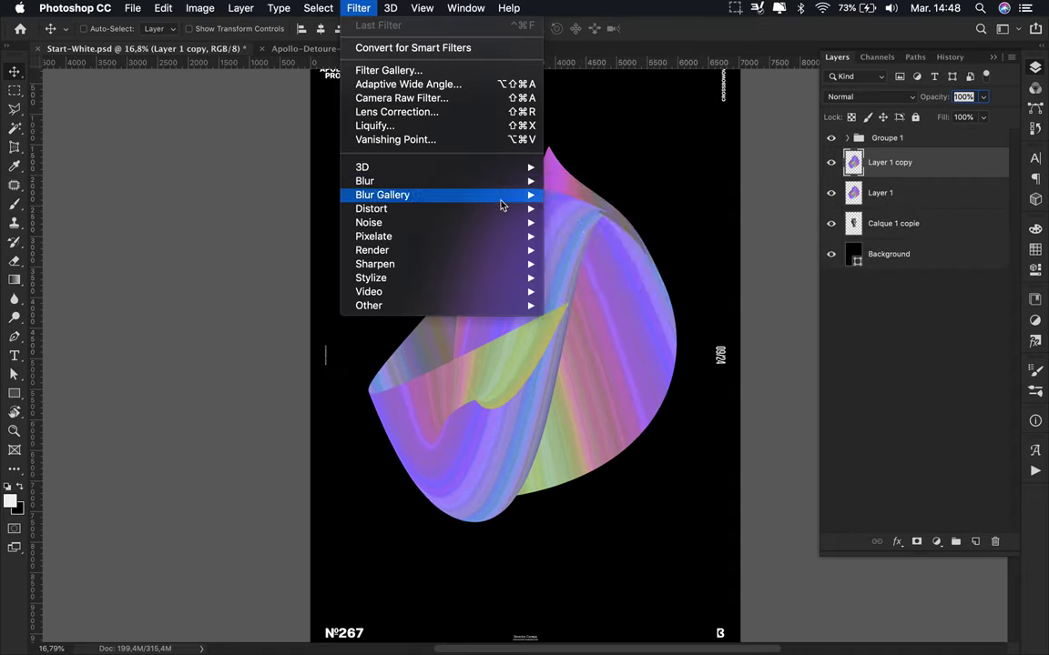
mouse_move(365, 181)
click(596, 237)
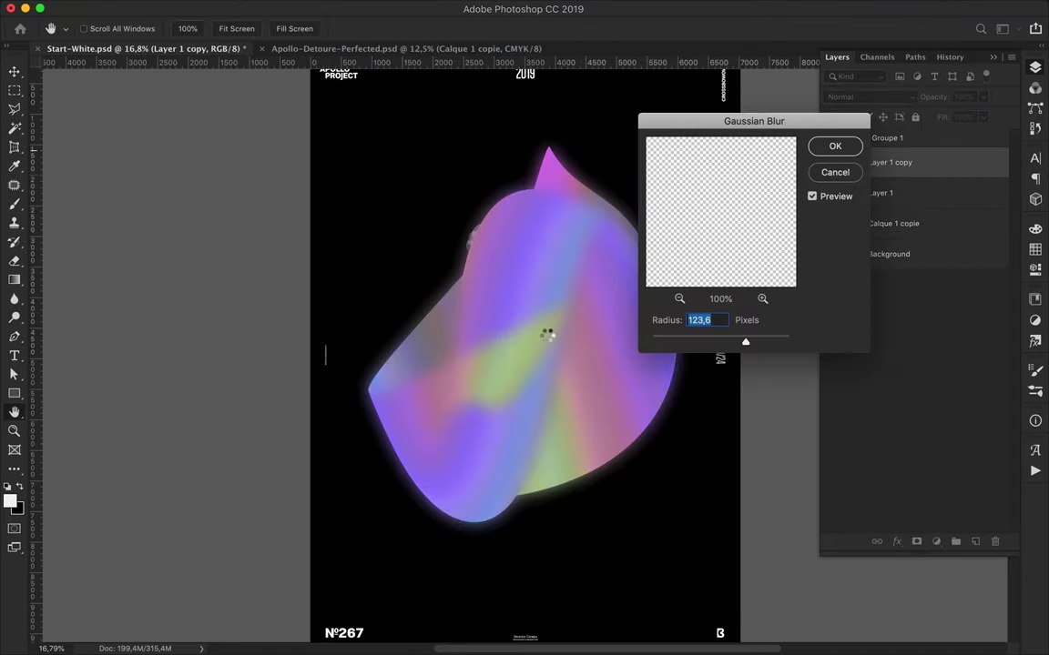
key(Return)
Warp the blurred copy into a broad rounded sweep and move it lower on the poster.
key(super+t)
right_click(454, 259)
click(470, 285)
drag(398, 225, 373, 143)
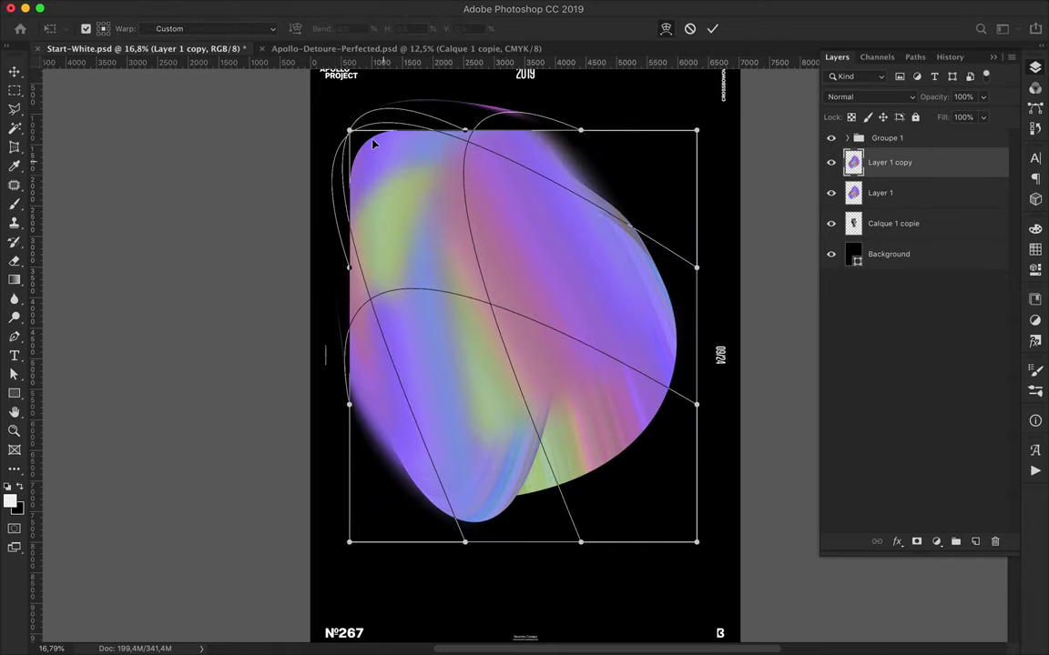
mouse_move(602, 403)
mouse_down()
mouse_move(451, 263)
mouse_move(499, 590)
mouse_move(611, 652)
mouse_up()
drag(699, 535, 785, 590)
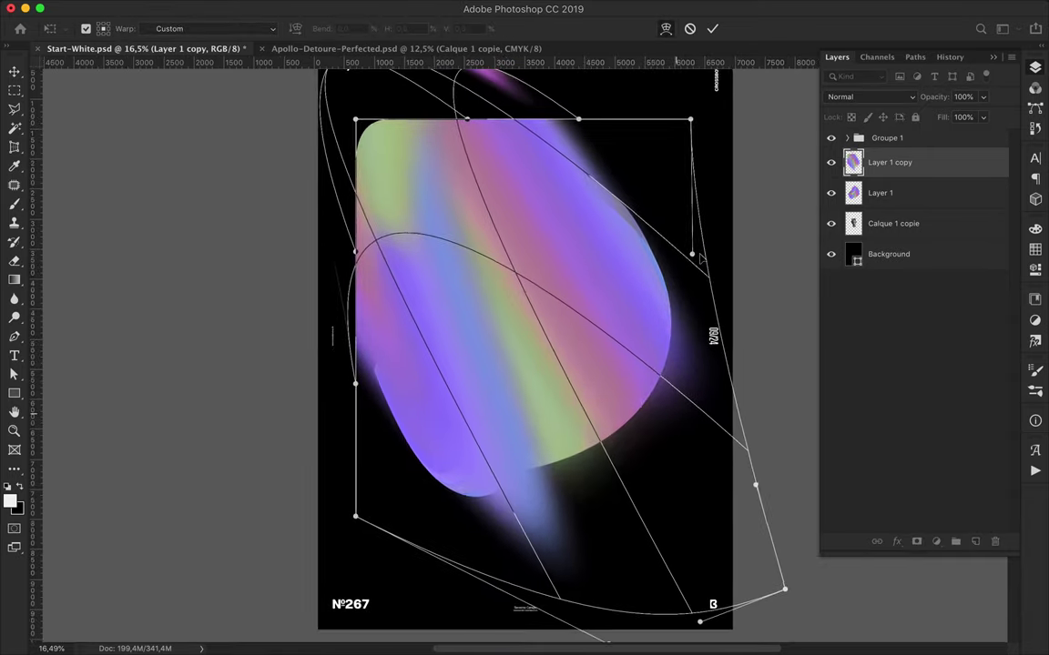
drag(701, 259, 704, 379)
drag(620, 462, 606, 290)
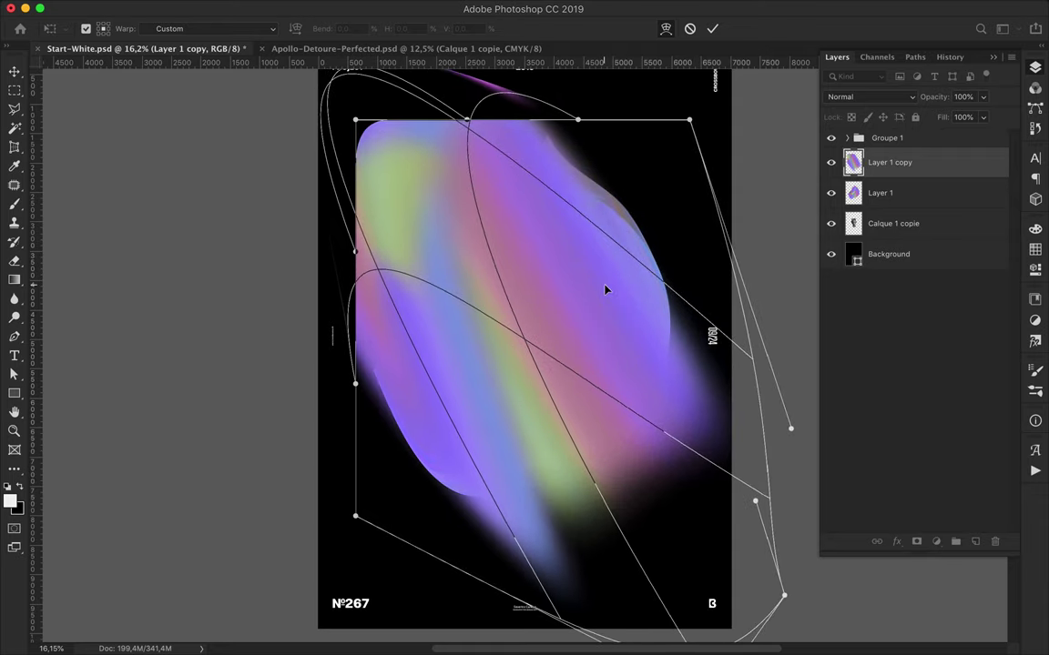
key(Return)
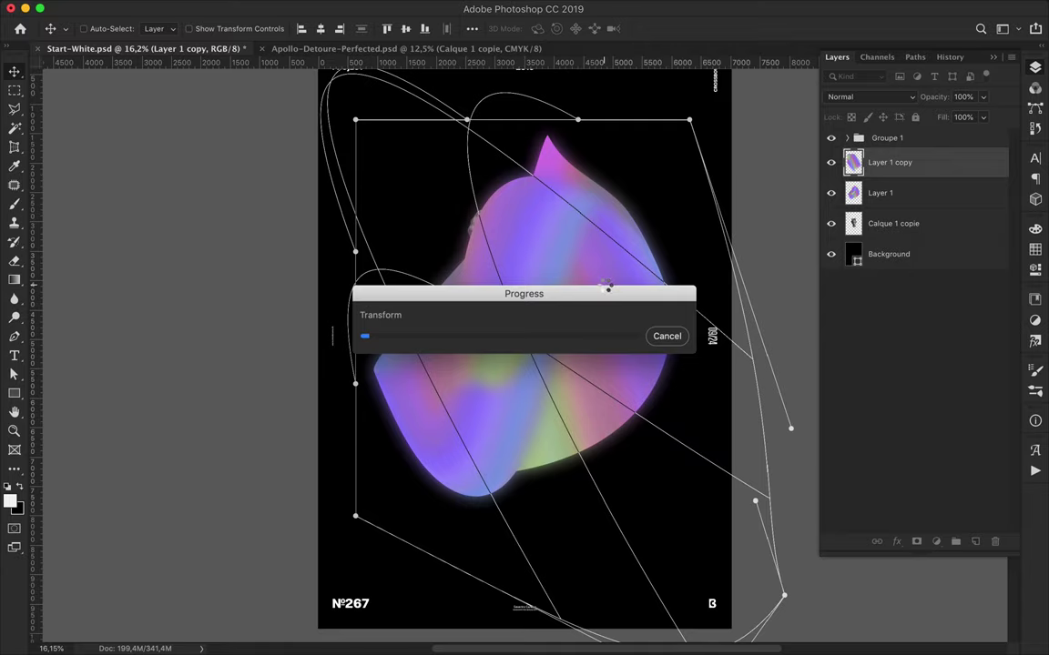
scroll(613, 286, down, 2)
drag(613, 286, 519, 292)
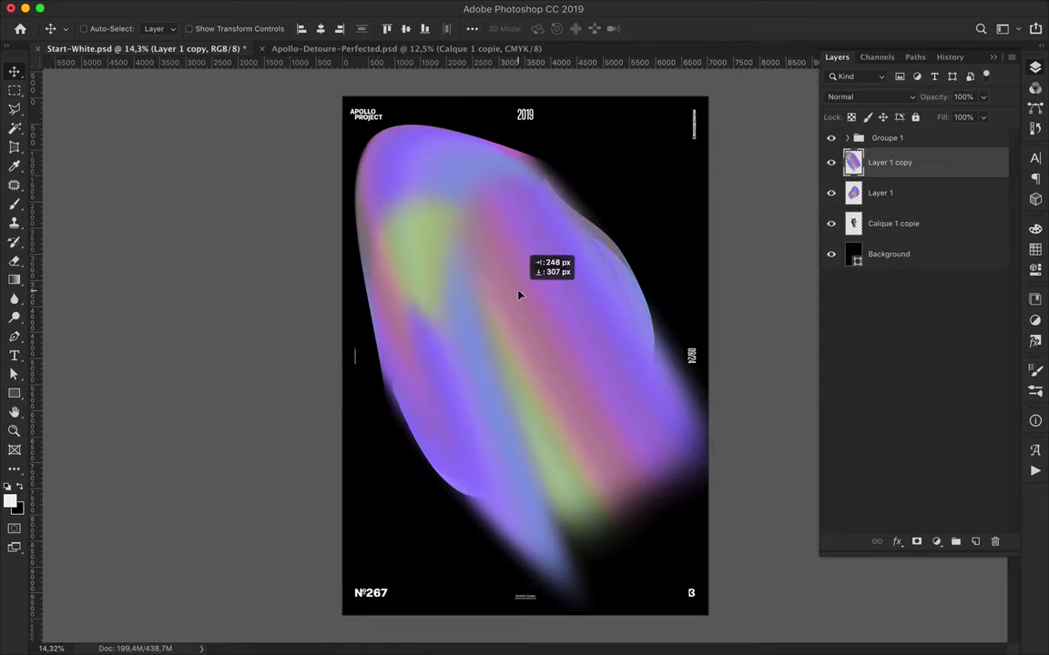
Hide Layer 1 and shrink the blurred copy to about 91%, nudging it into place.
click(830, 192)
key(ctrl+t)
drag(344, 110, 374, 171)
drag(517, 286, 513, 260)
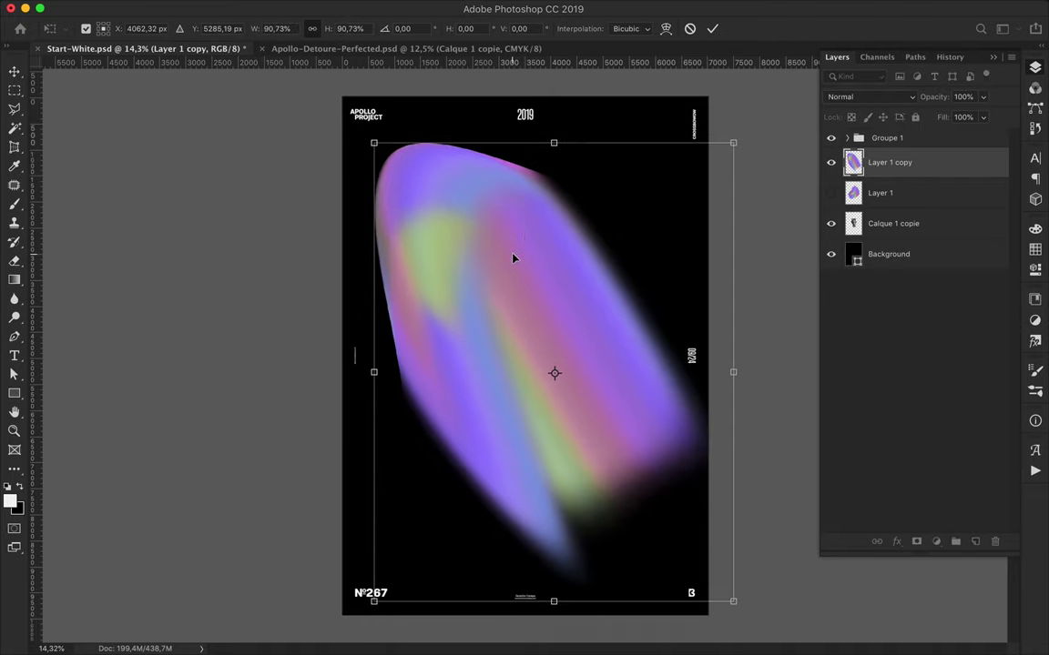
key(Return)
Duplicate the blurred copy, apply High Pass (~647 px), and move a new copy to the top.
key(ctrl+j)
click(421, 7)
click(582, 322)
drag(82, 228, 57, 231)
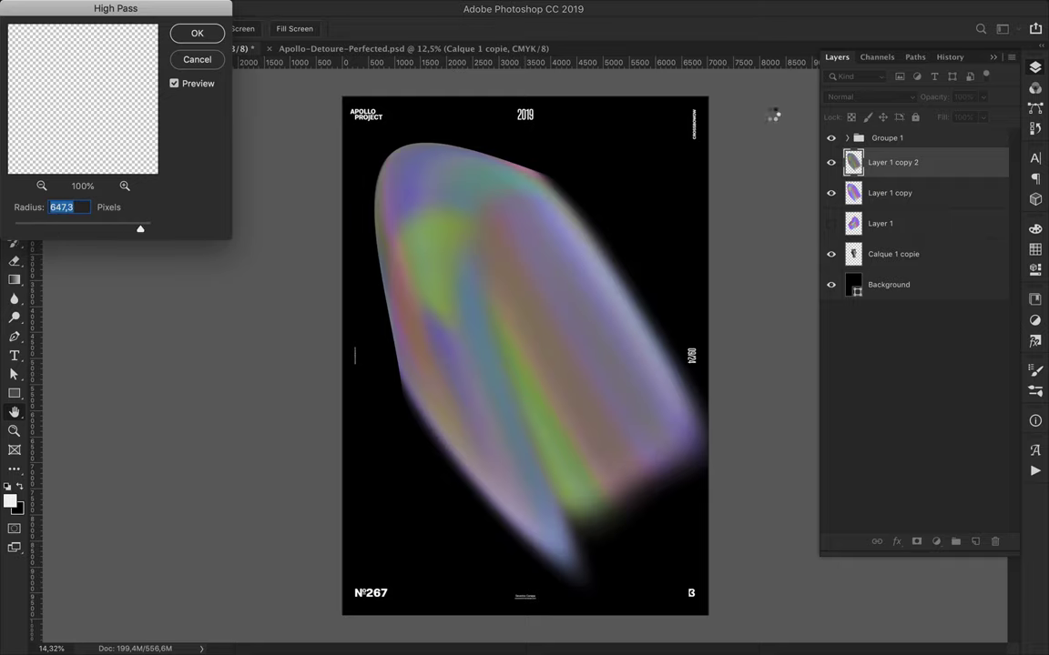
click(199, 35)
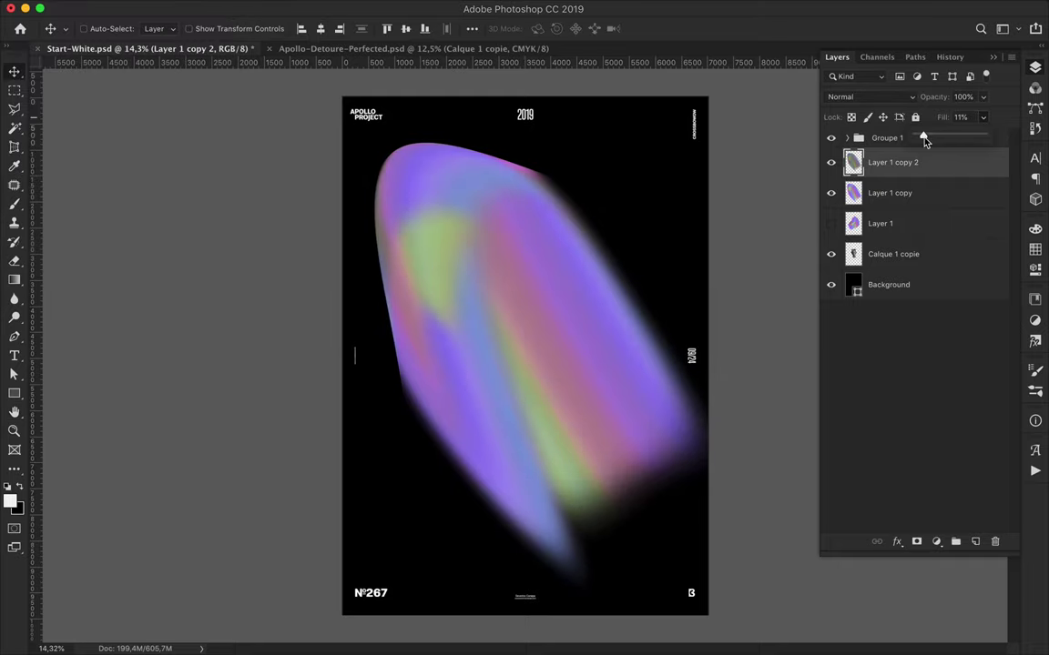
click(896, 97)
key(Escape)
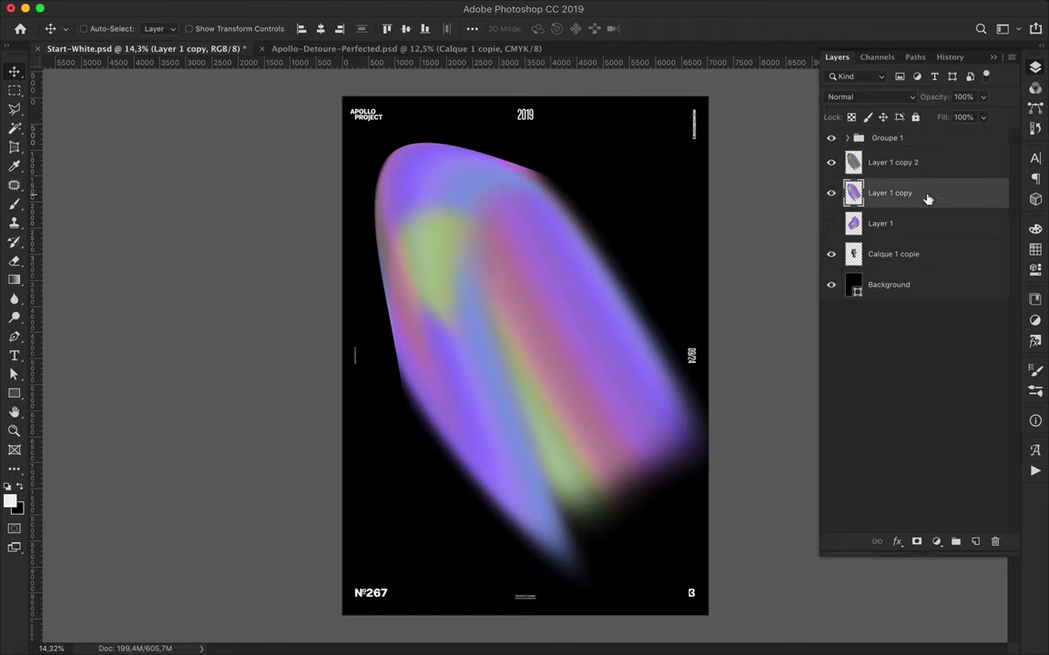
drag(887, 189, 930, 160)
Compare the top blob copy by toggling its visibility, then give it a Gaussian blur.
click(358, 7)
mouse_move(362, 168)
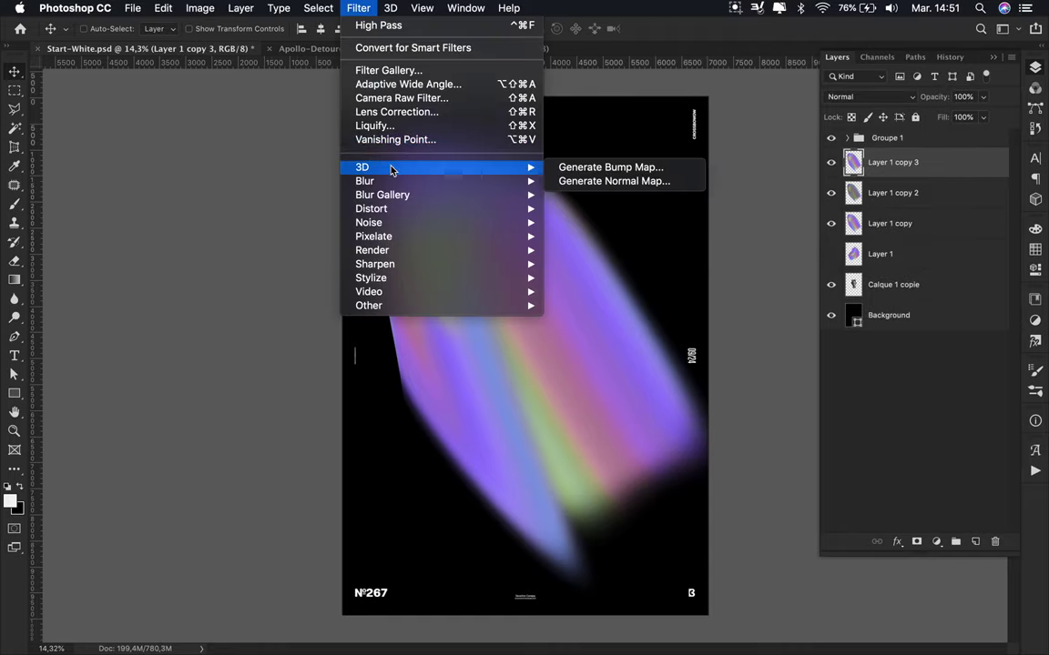
click(715, 181)
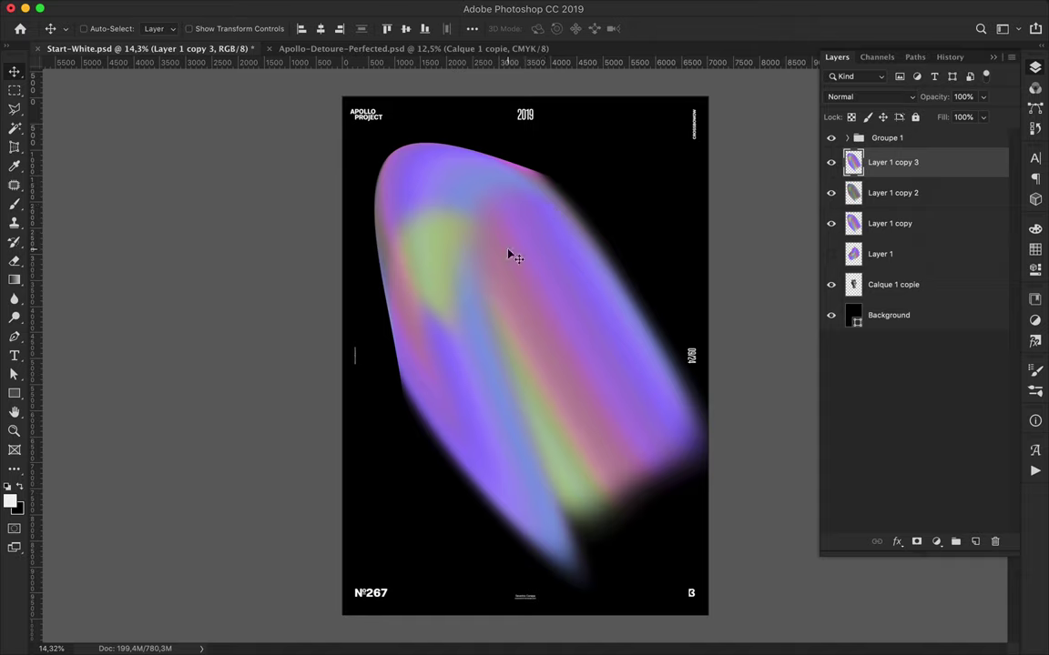
click(831, 163)
click(830, 163)
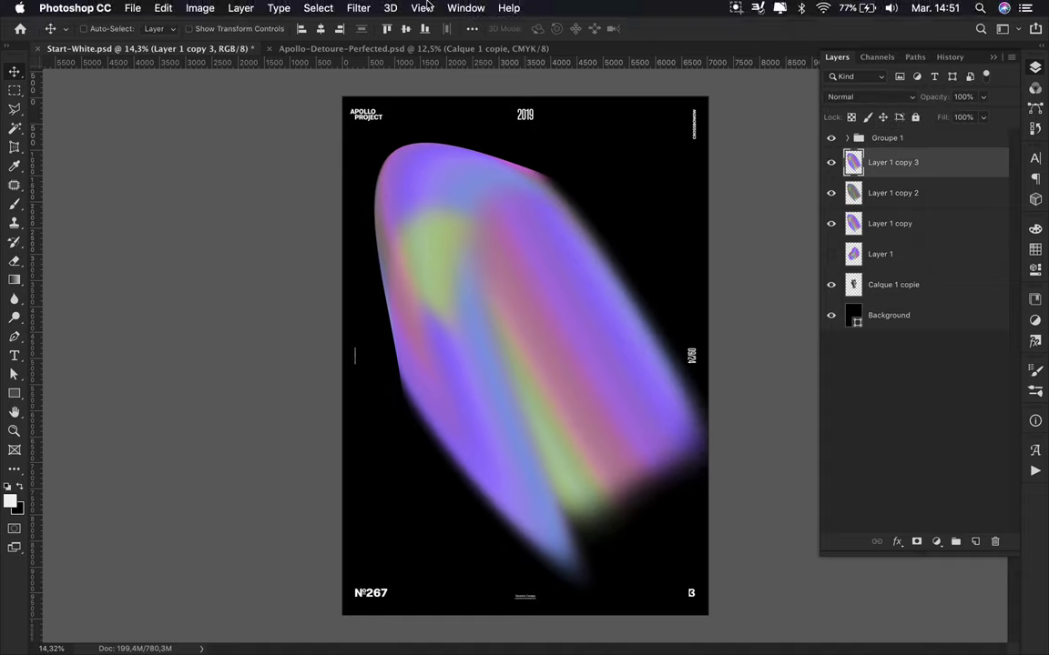
click(864, 97)
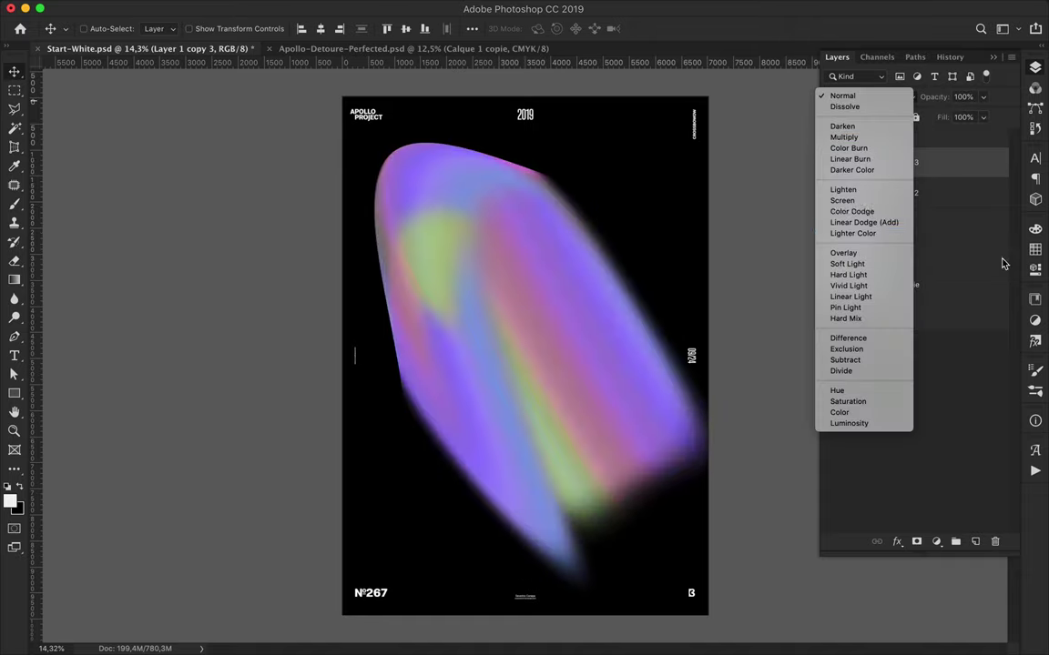
click(484, 8)
click(583, 240)
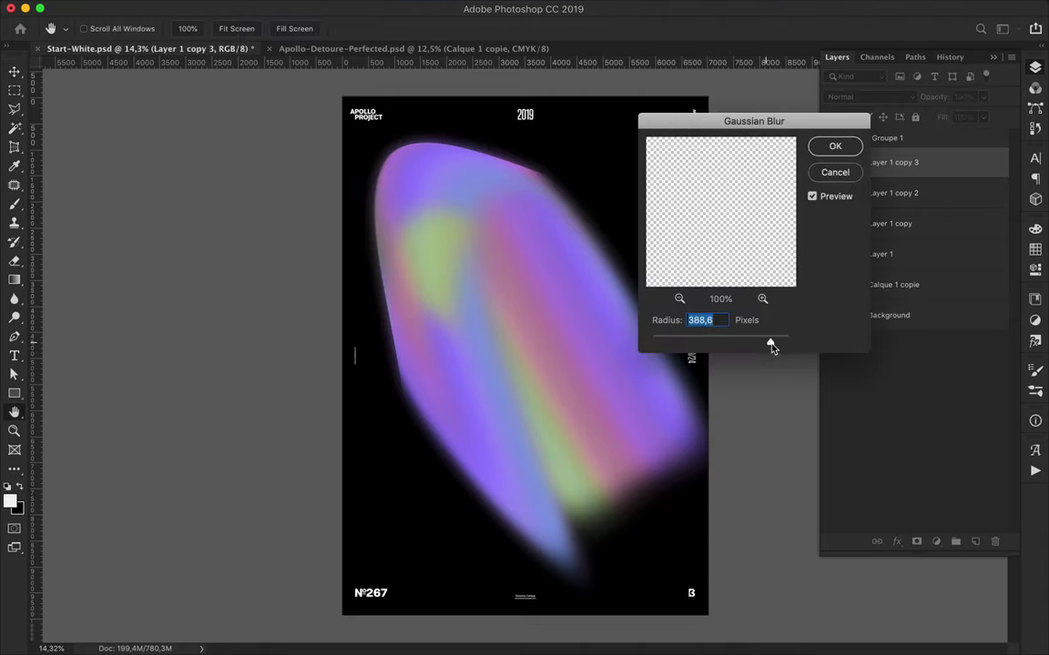
click(835, 146)
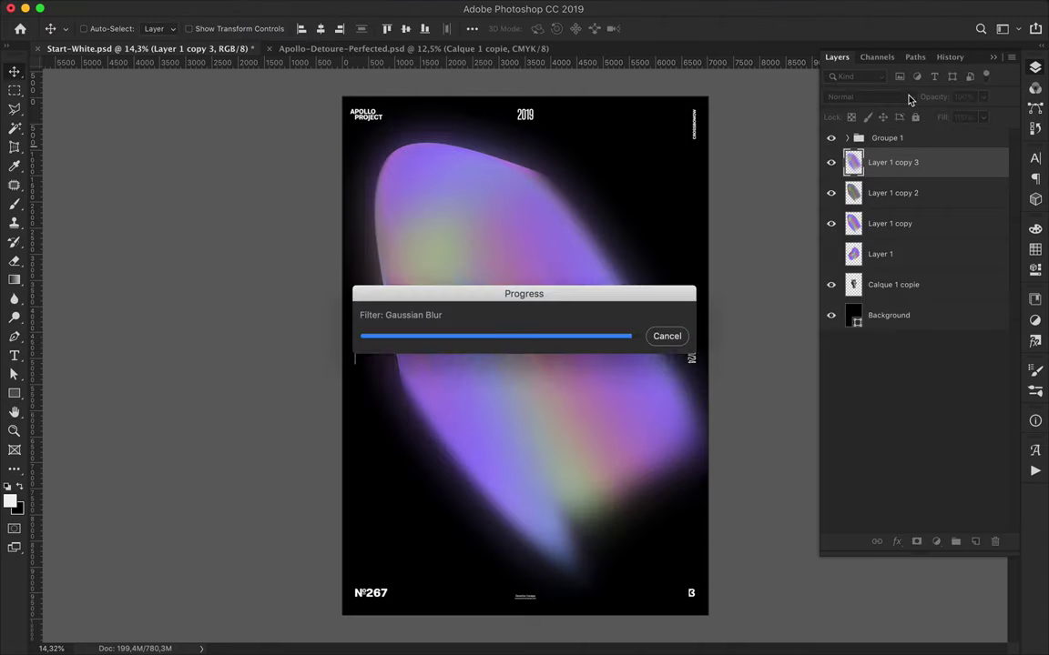
Set the blob copies to Linear Dodge (Add) at 35% fill, nudge them, and raise the statue head above.
click(907, 98)
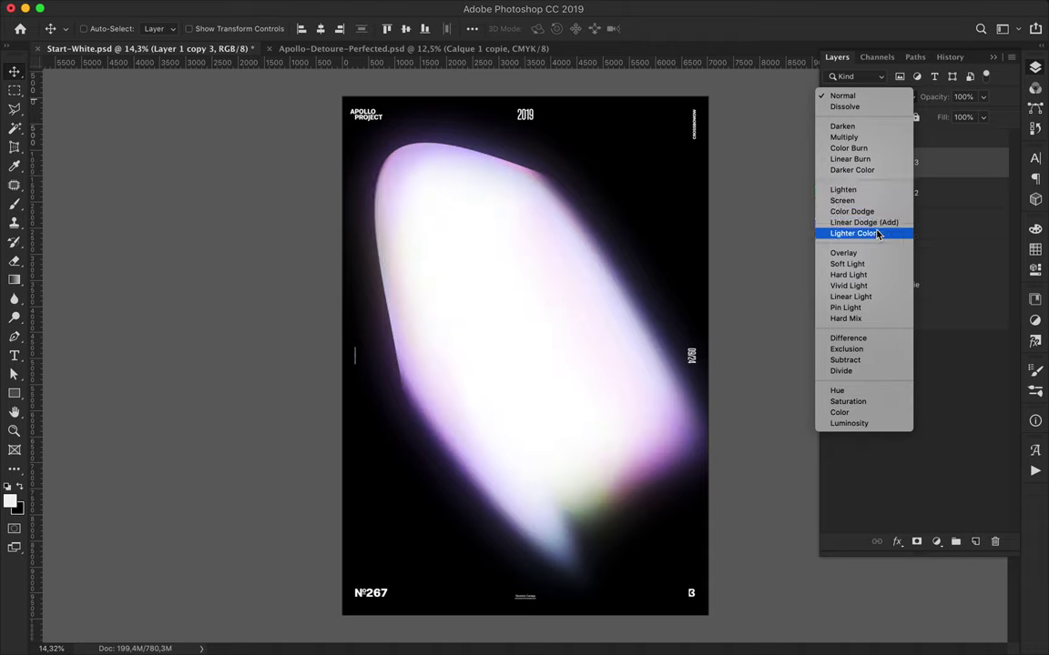
click(863, 222)
drag(983, 116, 942, 138)
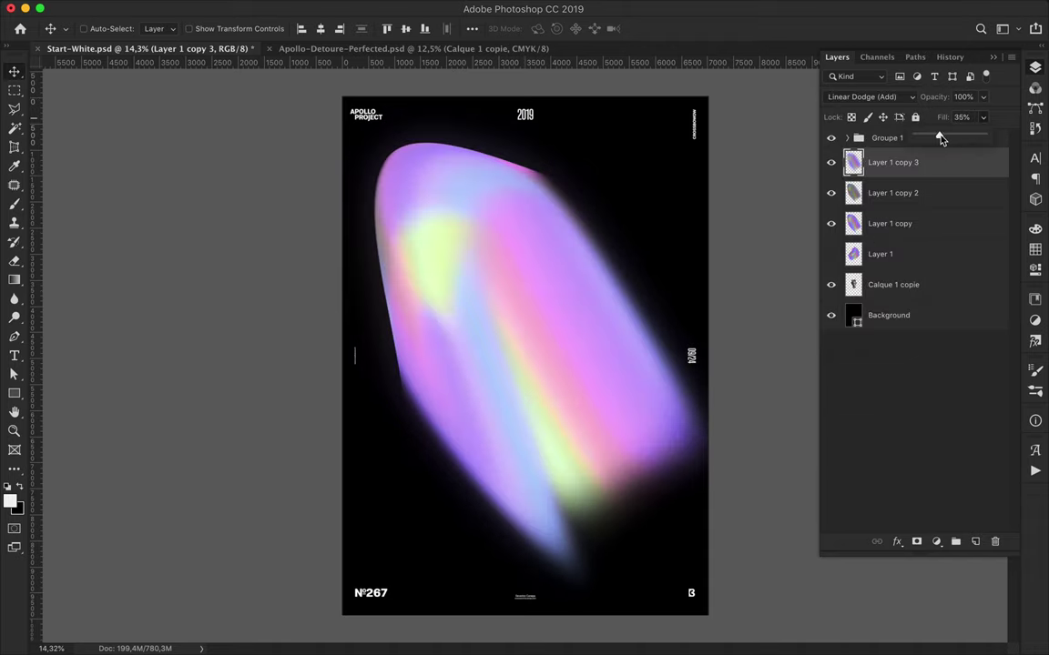
shift+click(899, 228)
drag(489, 264, 475, 269)
drag(891, 273, 887, 187)
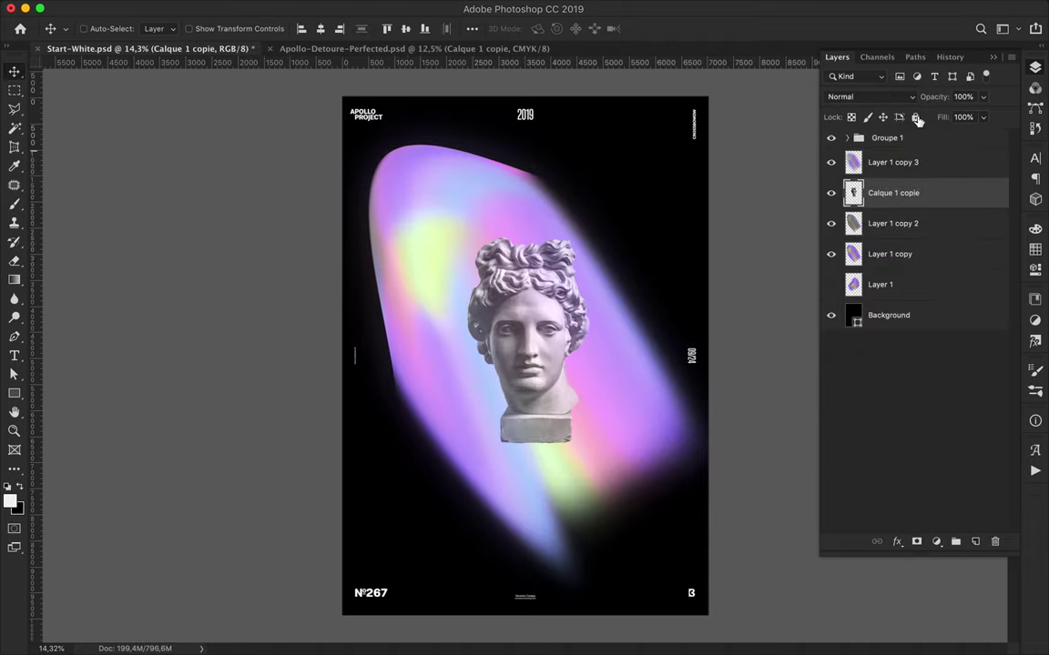
Blend the statue head layer with Vivid Light and move it up and left.
click(869, 97)
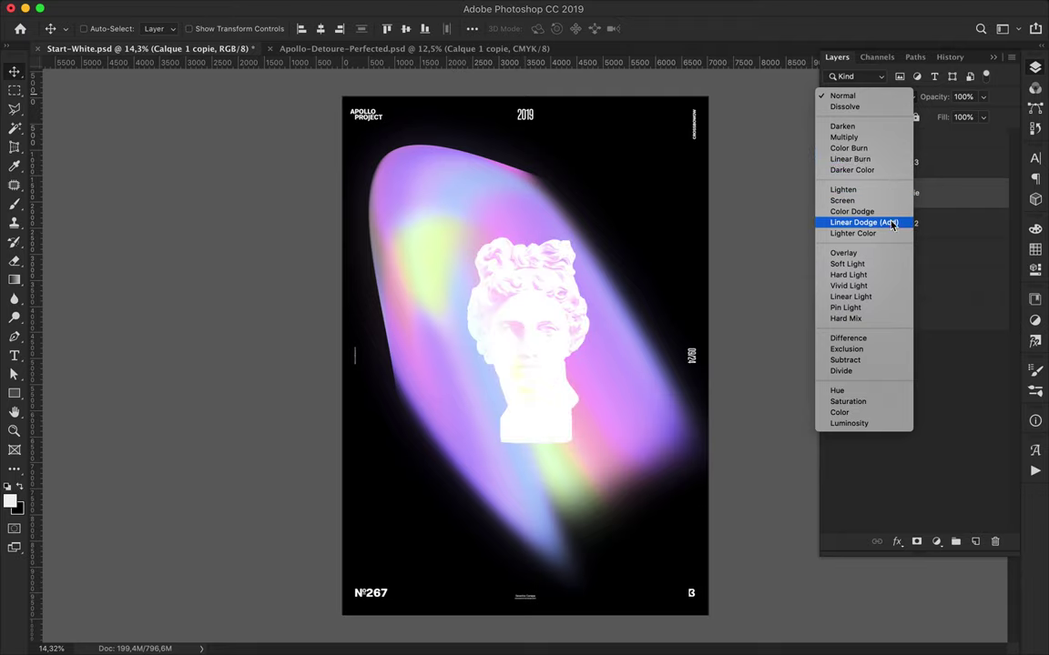
click(848, 285)
drag(517, 315, 424, 232)
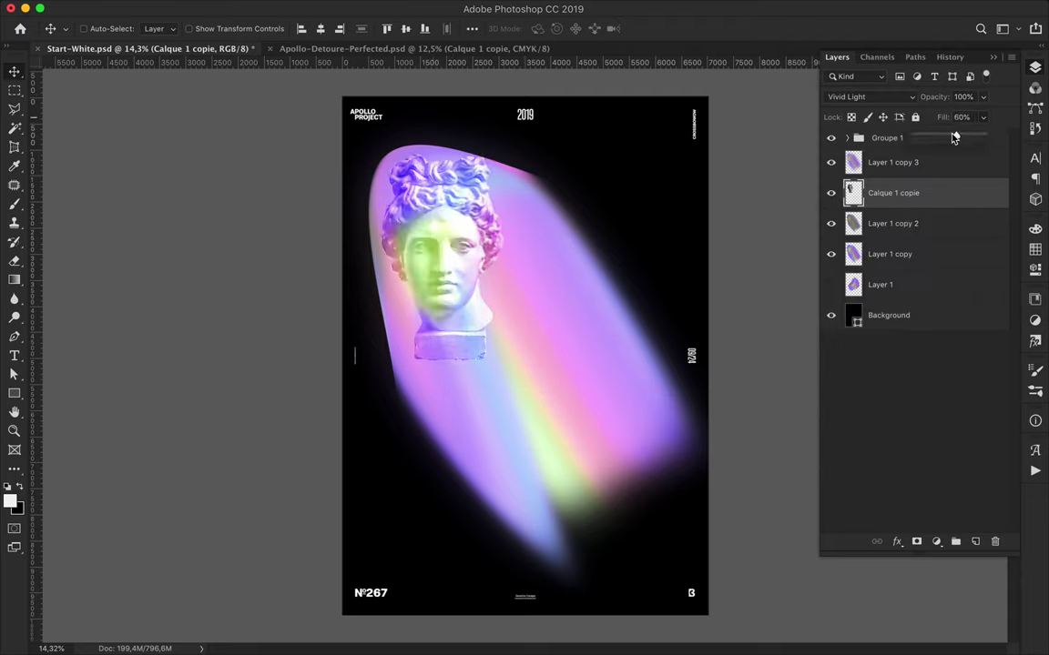
click(914, 365)
ctrl+click(492, 299)
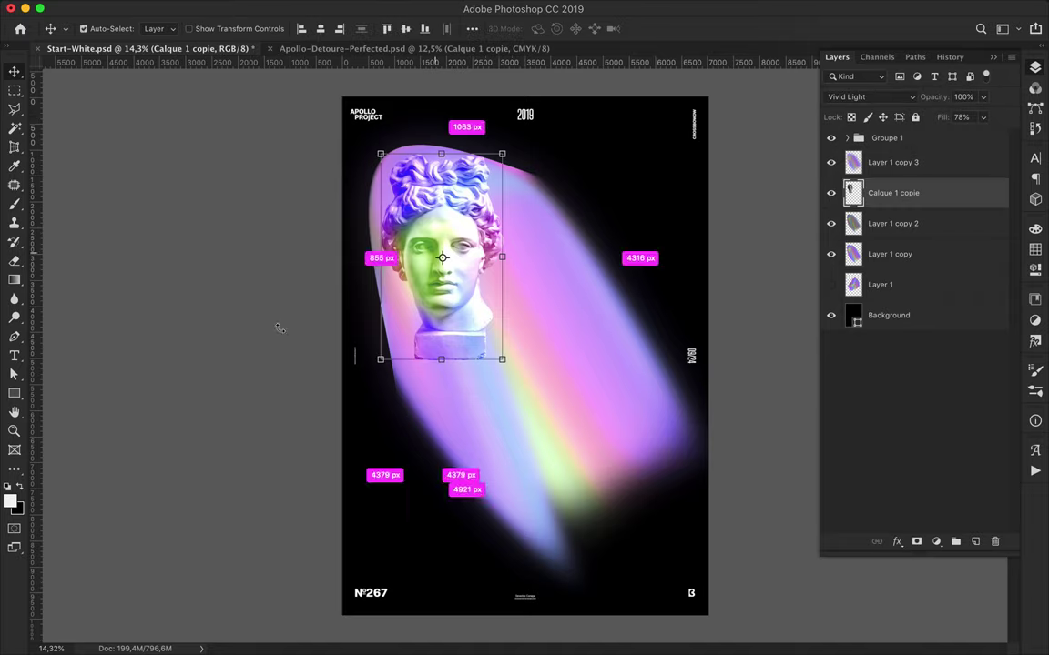
Scale the statue head down to about 64% and duplicate the layer.
key(ctrl+t)
drag(501, 357, 446, 266)
key(Return)
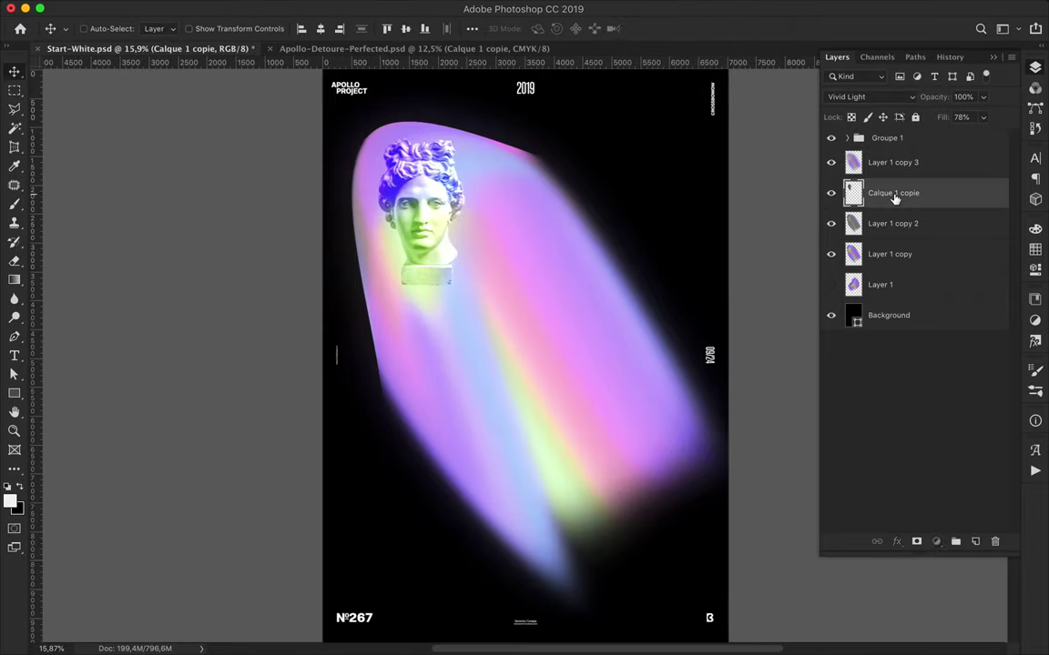
key(ctrl+j)
click(356, 7)
Give the head copy a -60°, 2000 px Motion Blur and move it down-right.
click(585, 264)
click(880, 290)
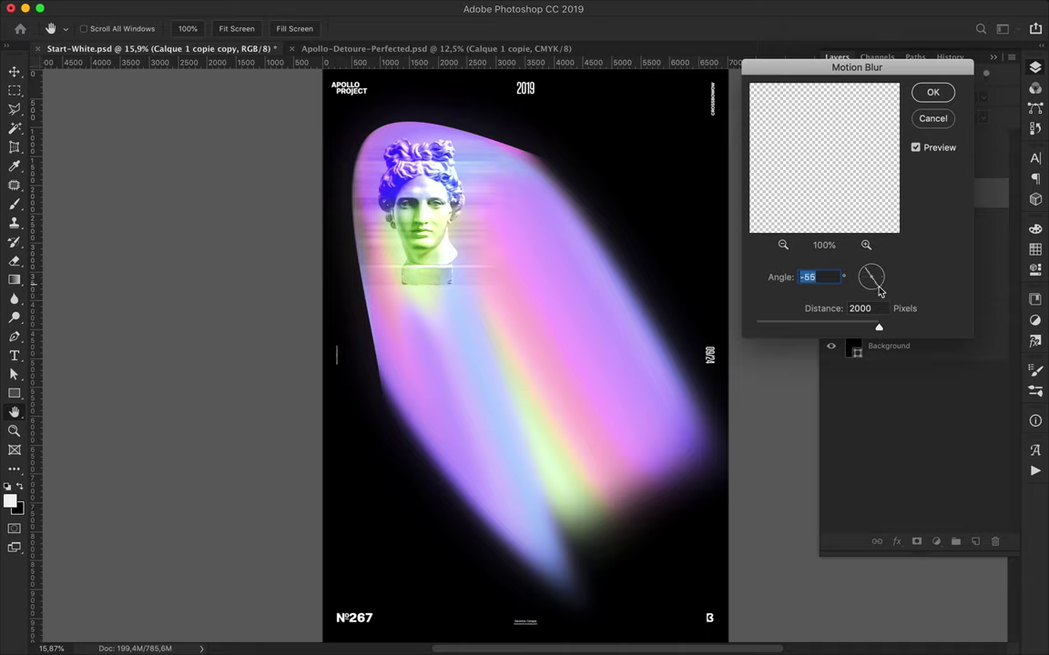
drag(880, 290, 878, 291)
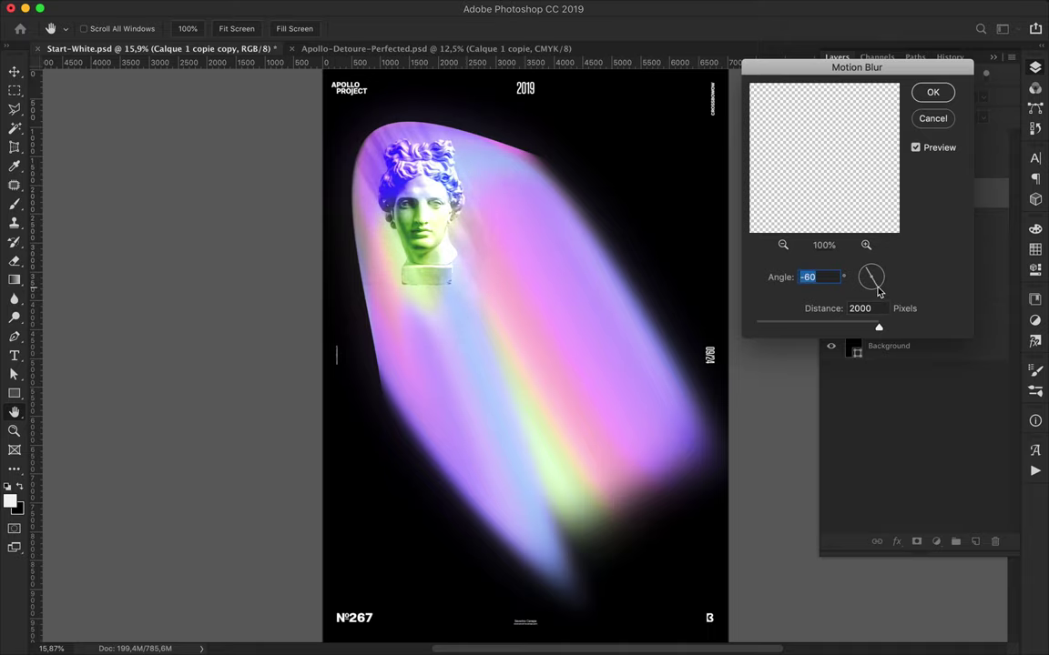
key(Return)
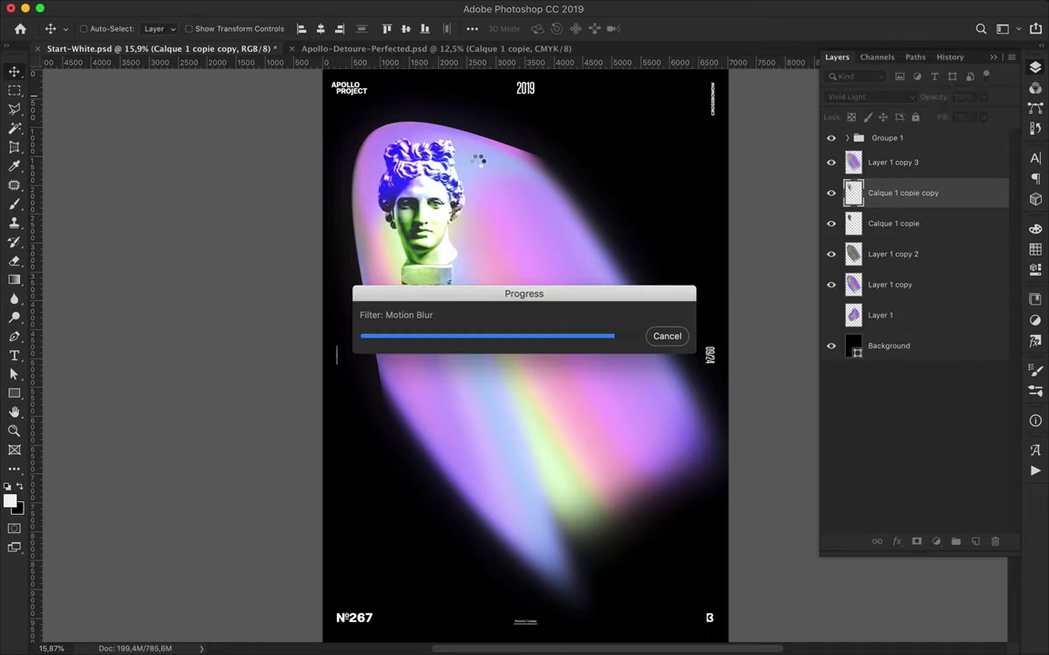
drag(420, 212, 458, 283)
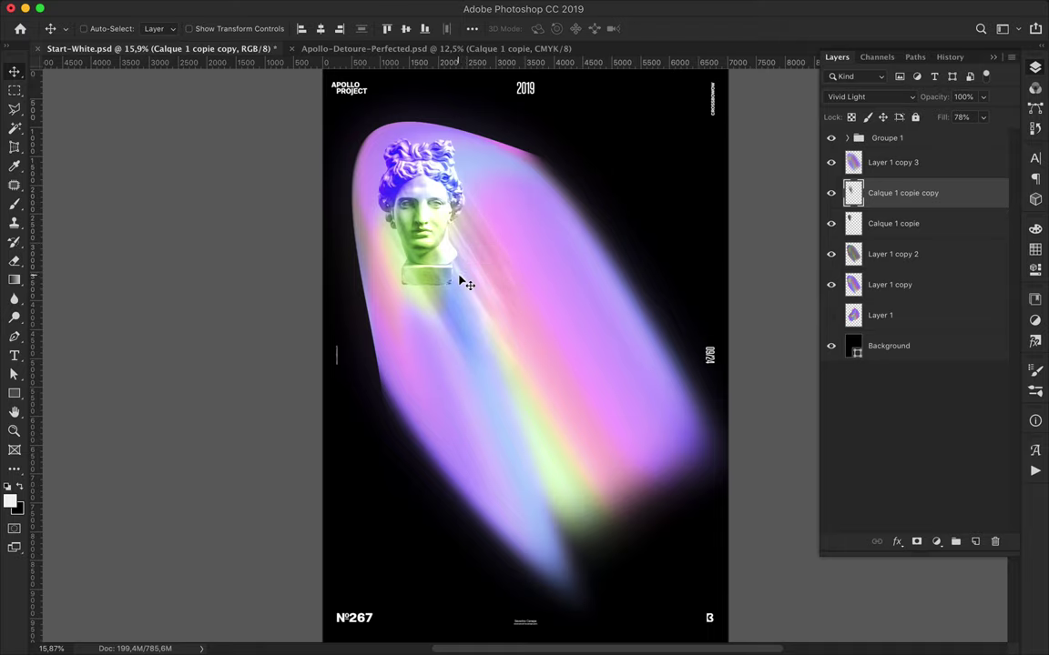
Add a layer mask to the original statue head layer and ready the gradient.
click(892, 223)
click(917, 541)
key(g)
click(98, 28)
click(788, 117)
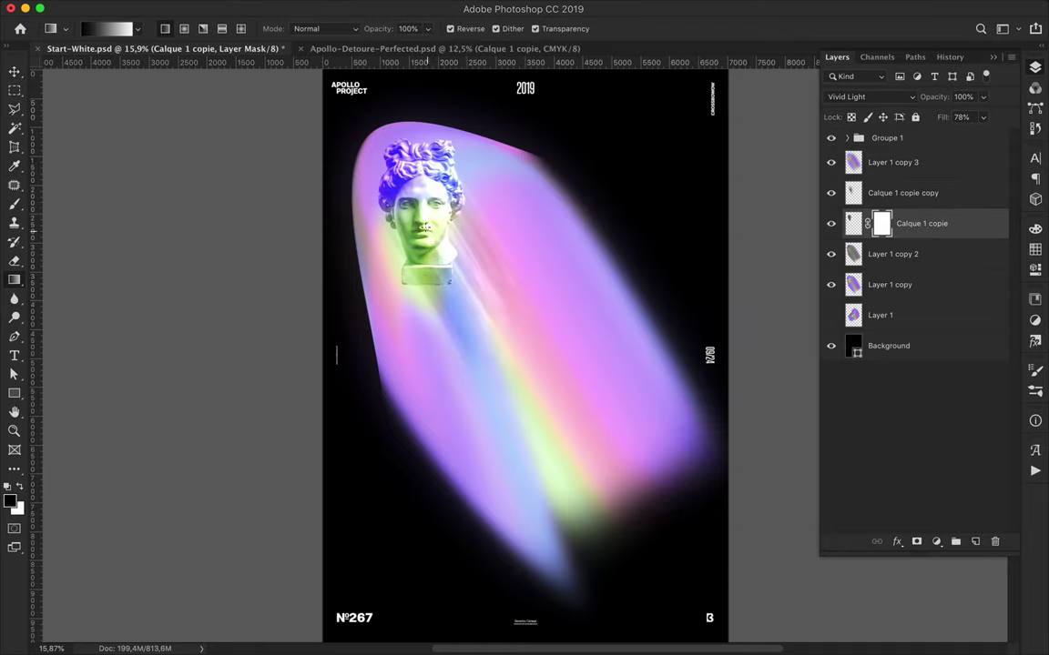
Fade the lower bust with a mask gradient and place a second blurred streak lower down.
drag(472, 306, 472, 304)
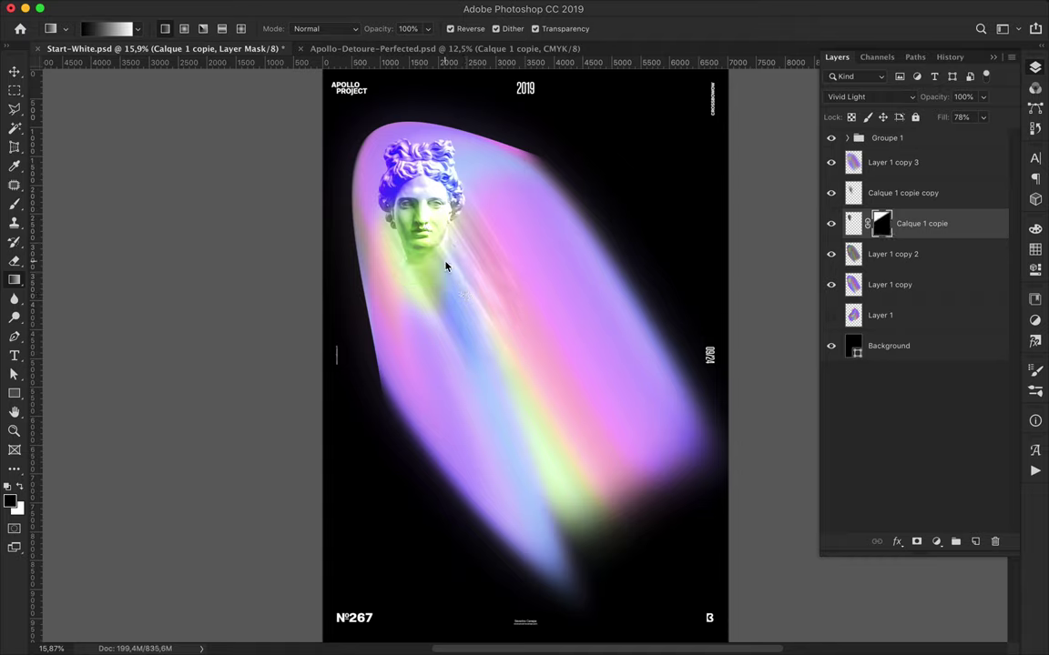
key(v)
drag(929, 197, 925, 173)
mouse_move(419, 262)
mouse_down()
mouse_move(537, 381)
mouse_move(562, 432)
mouse_up()
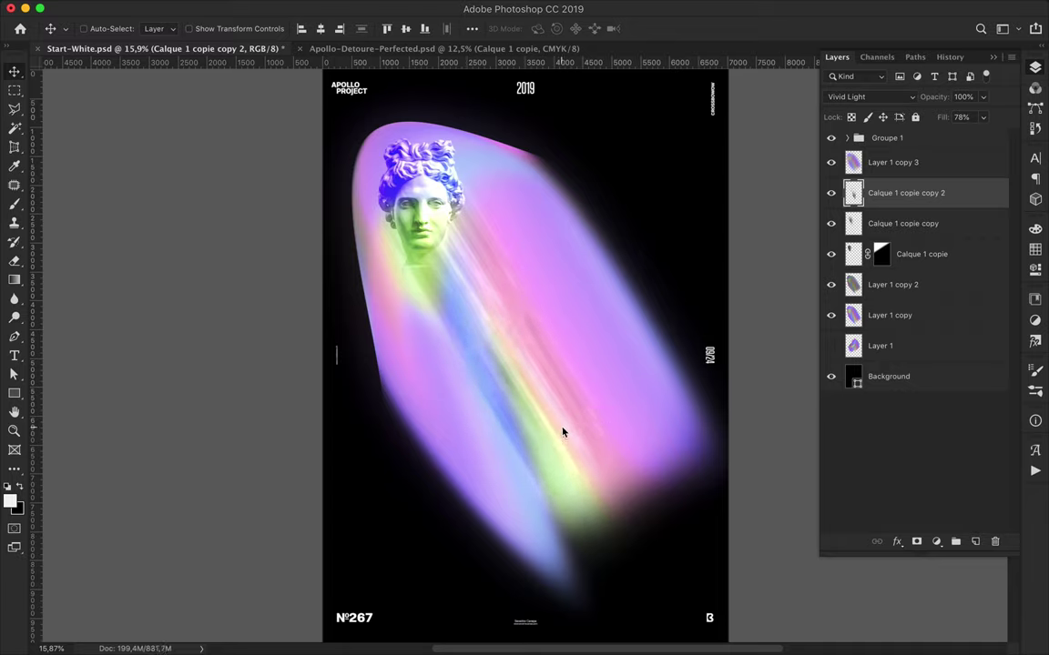
Delete the blurred streak layers, discard the head's mask, and delete the statue head layer.
shift+click(901, 223)
key(Delete)
click(881, 193)
click(995, 541)
key(Return)
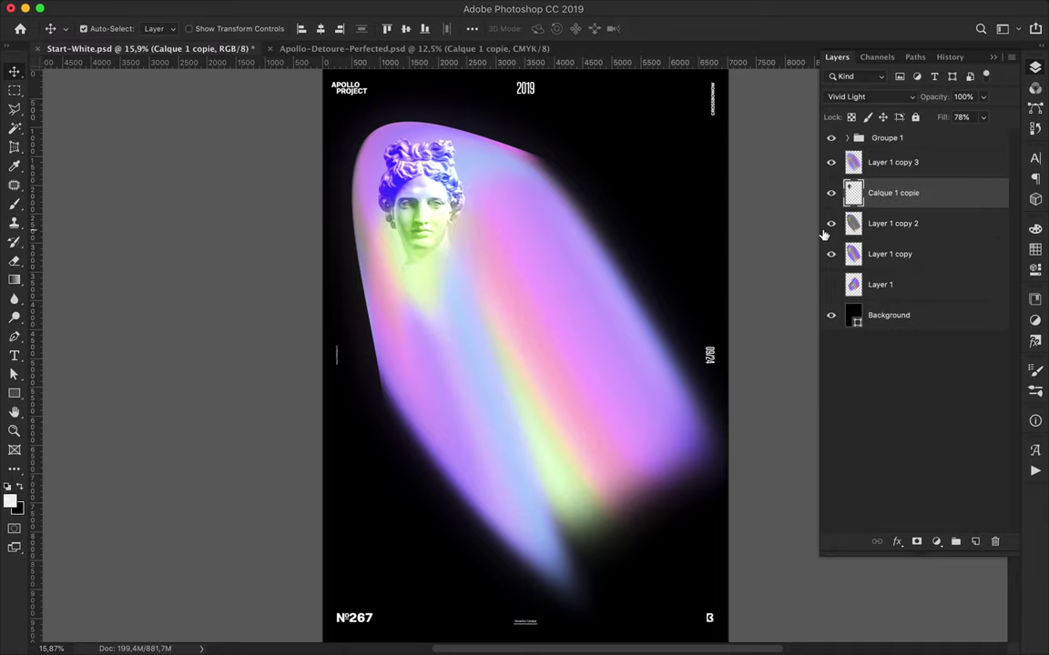
click(472, 224)
mouse_move(437, 173)
mouse_down()
mouse_move(481, 186)
mouse_move(562, 173)
mouse_up()
key(Delete)
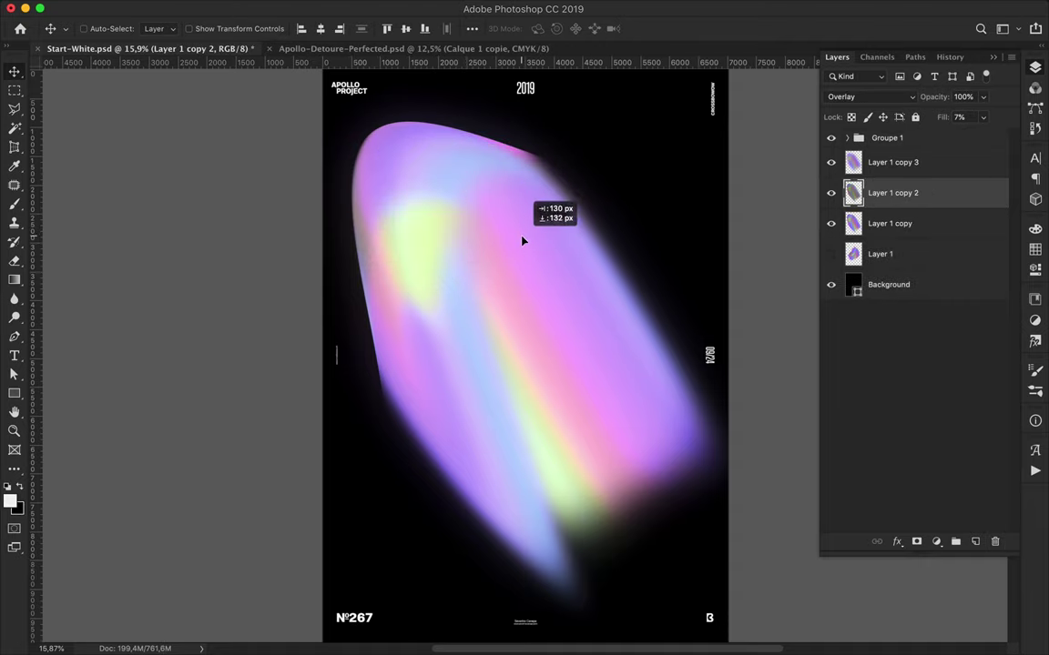
Reselect the blob copies, shift them slightly, and place a text insertion point near the top.
click(892, 162)
ctrl+click(890, 223)
drag(569, 216, 547, 221)
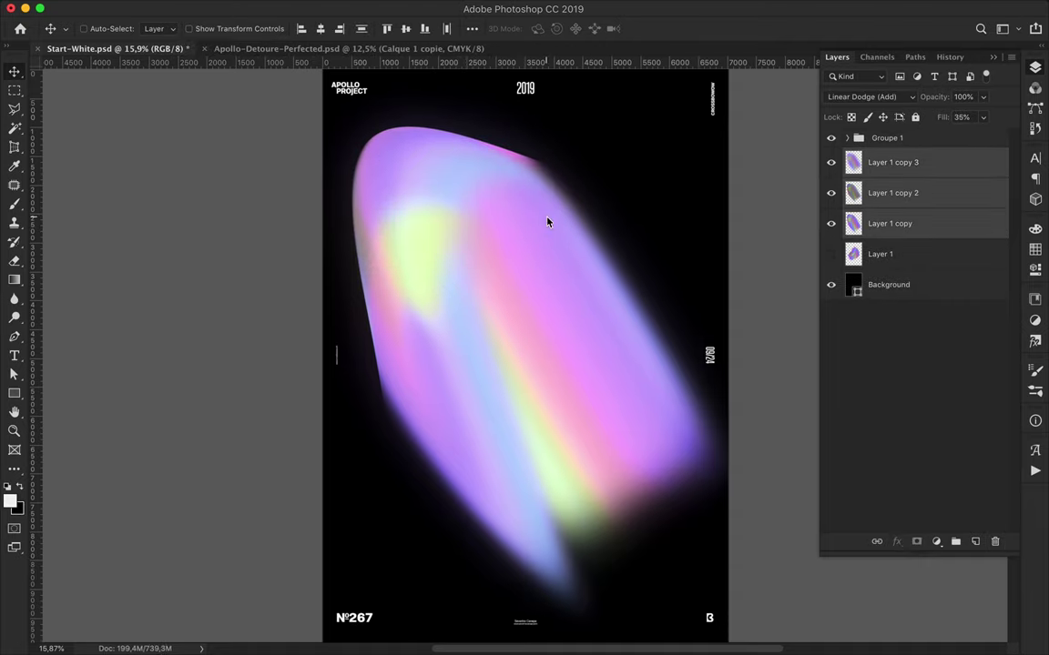
key(t)
click(620, 148)
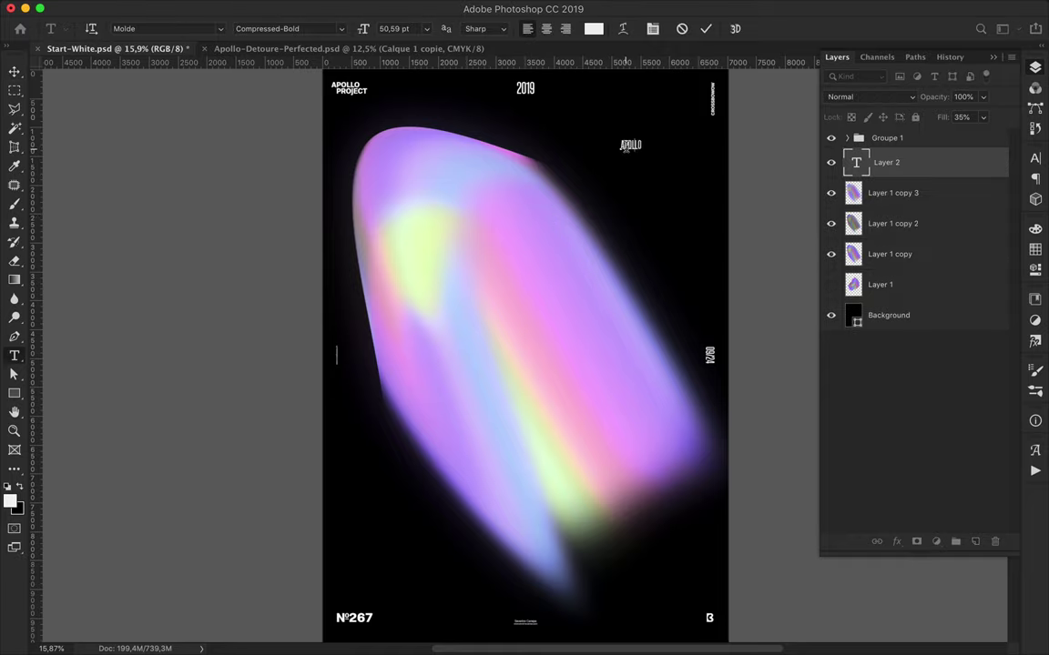
Type 'APOLLO' vertically at the poster's top right and remove the empty text layer.
right_click(14, 355)
click(82, 363)
click(620, 140)
text(APOLLO)
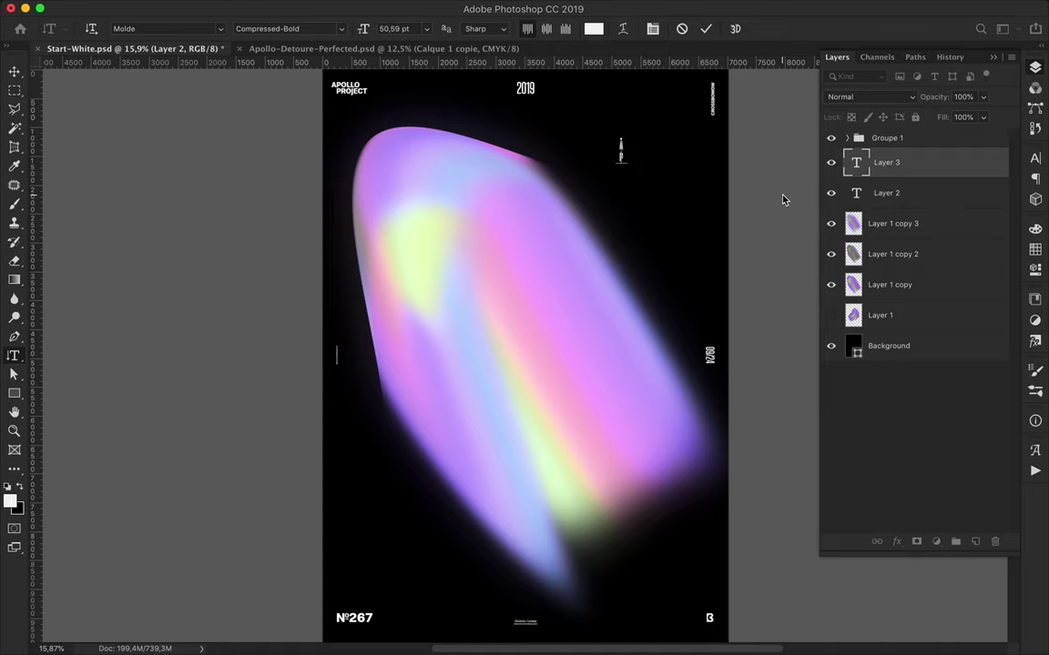
click(886, 193)
key(Delete)
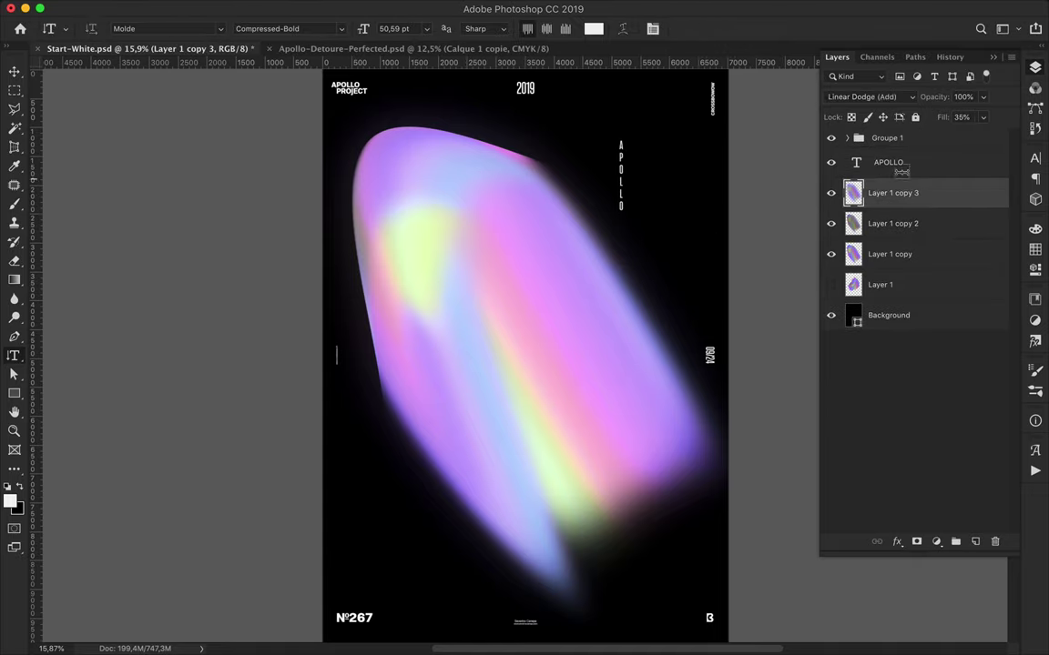
Enlarge APOLLO to about 231 pt, place it below Layer 1 copy 3, and shift it right.
drag(625, 221, 626, 472)
drag(897, 162, 910, 209)
key(v)
drag(556, 186, 570, 236)
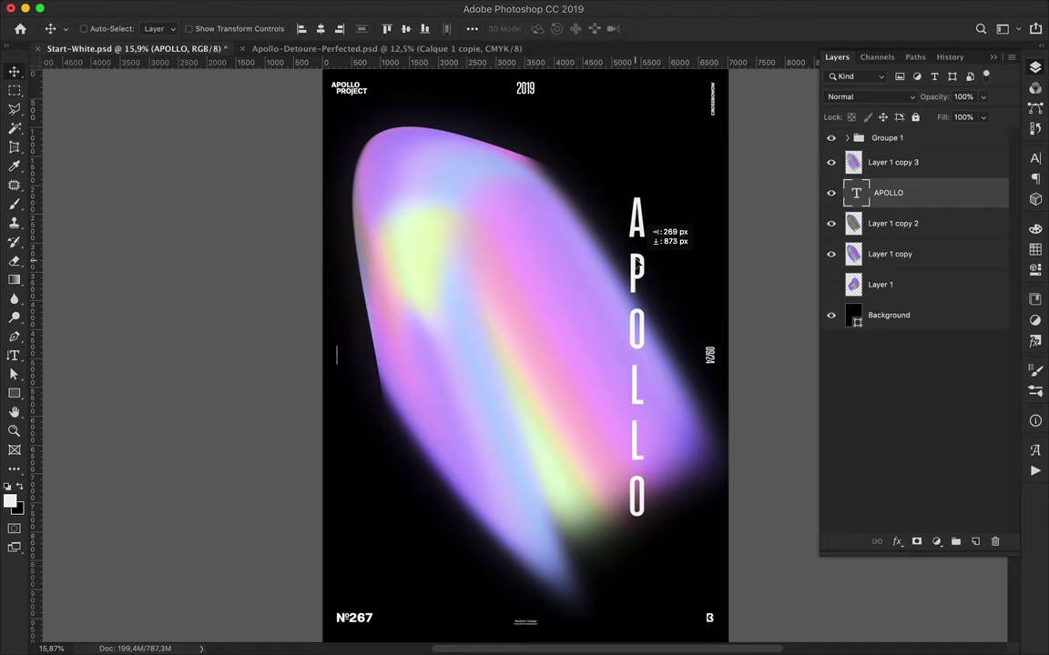
key(t)
click(319, 28)
click(341, 28)
click(329, 57)
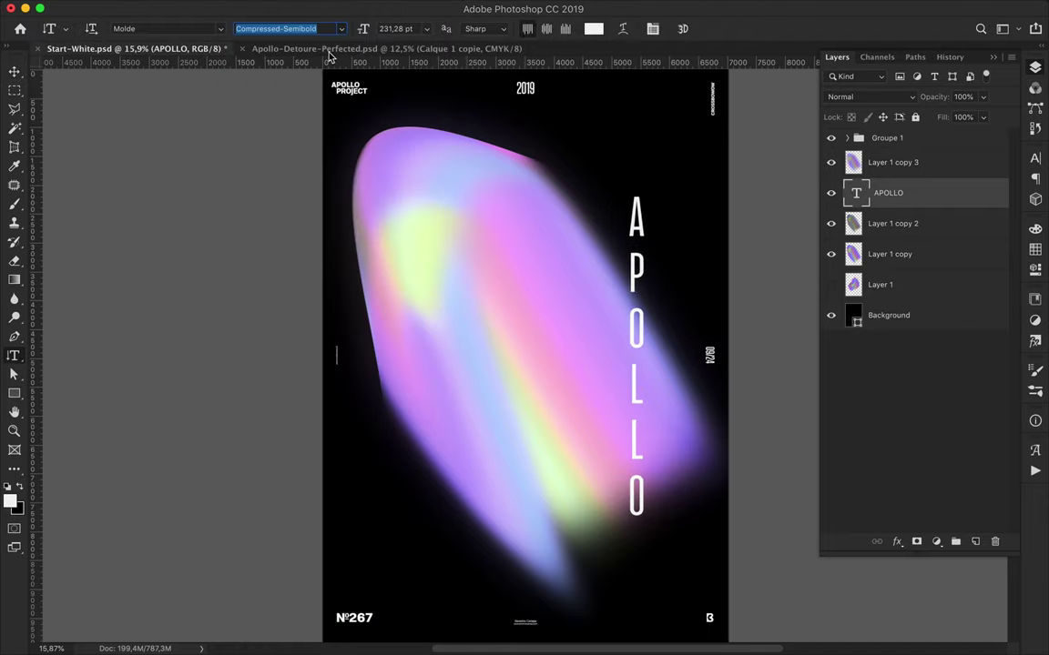
key(ctrl+minus)
Duplicate the APOLLO title and push the copy past the poster's top-left edge.
key(v)
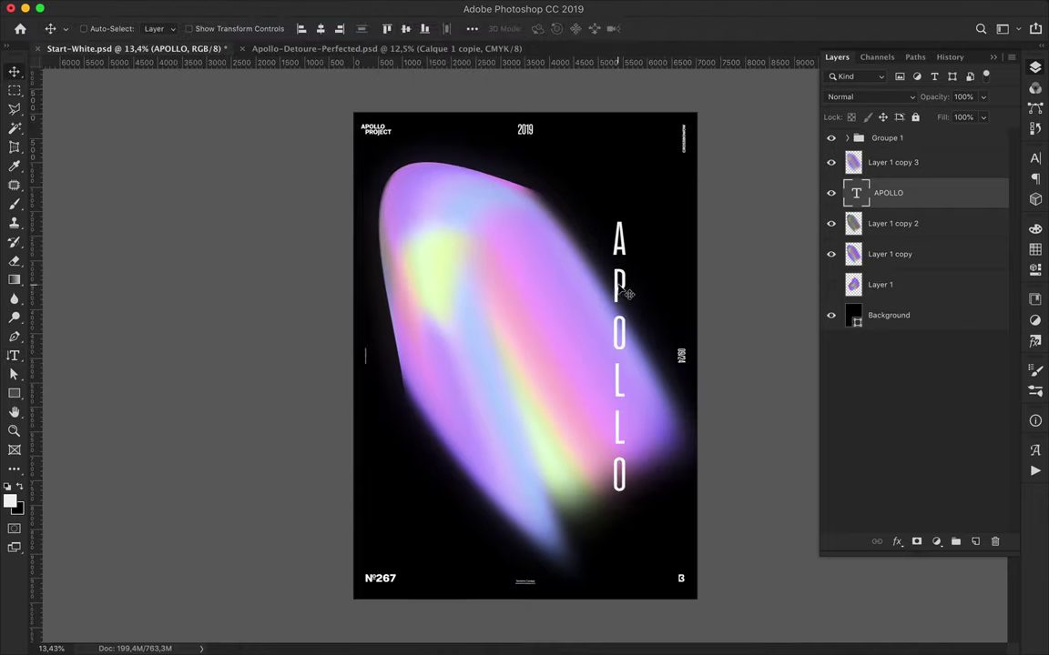
drag(619, 364, 447, 214)
key(ctrl+t)
drag(469, 338, 447, 223)
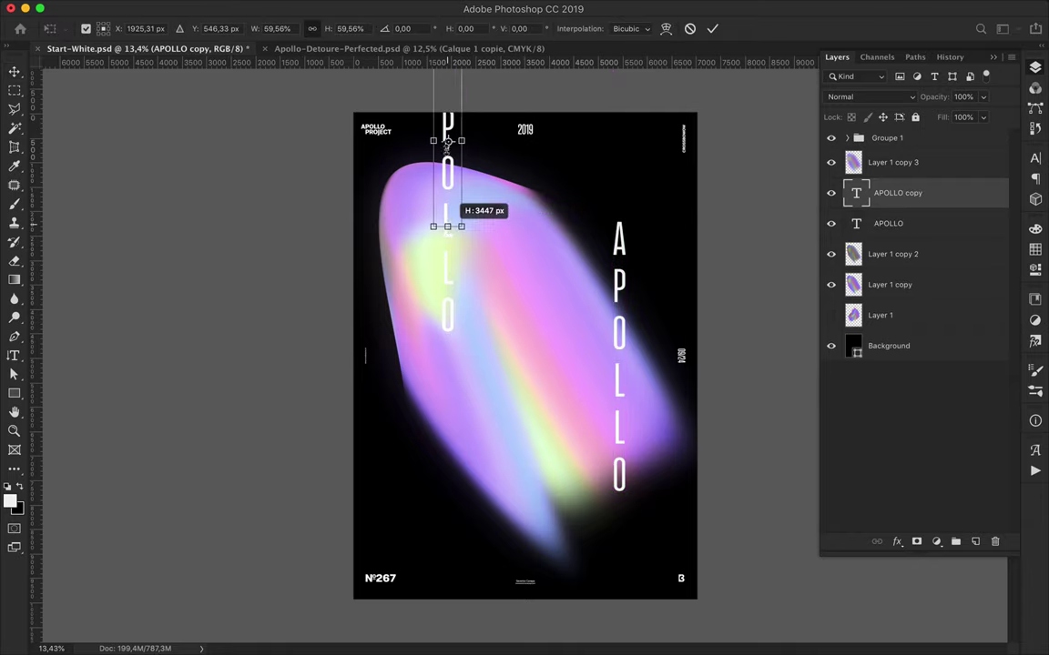
Place another APOLLO copy so it is cut off at the bottom edge.
key(Return)
mouse_move(447, 182)
mouse_down()
mouse_move(597, 544)
mouse_move(590, 538)
mouse_up()
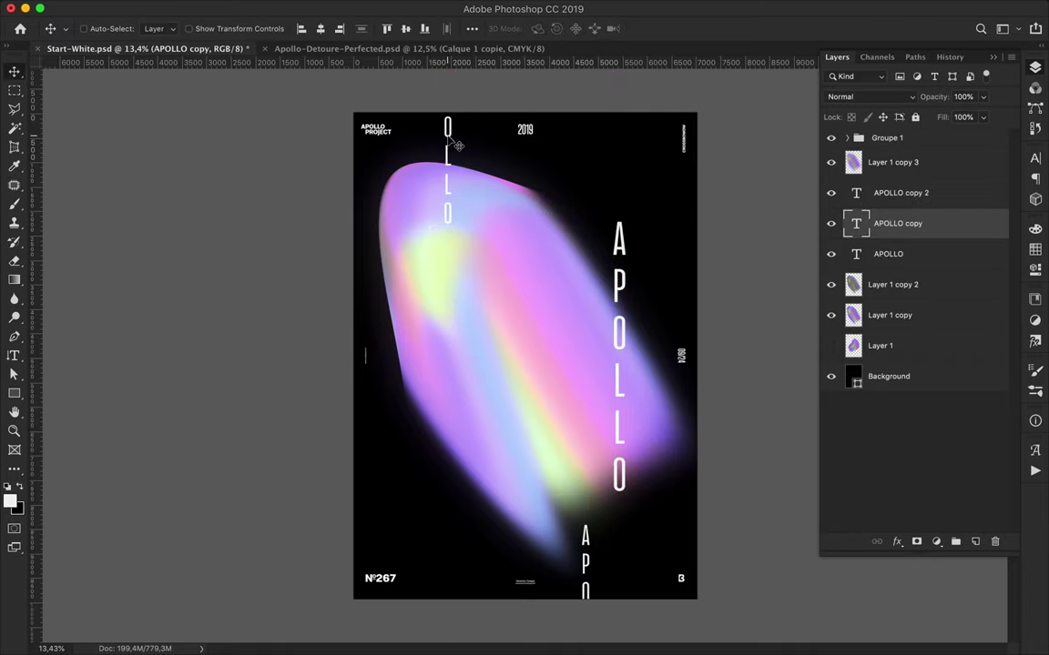
ctrl+click(590, 553)
ctrl+click(547, 364)
Nudge the cut-off top-left APOLLO copy into place and reselect the main APOLLO title.
click(919, 254)
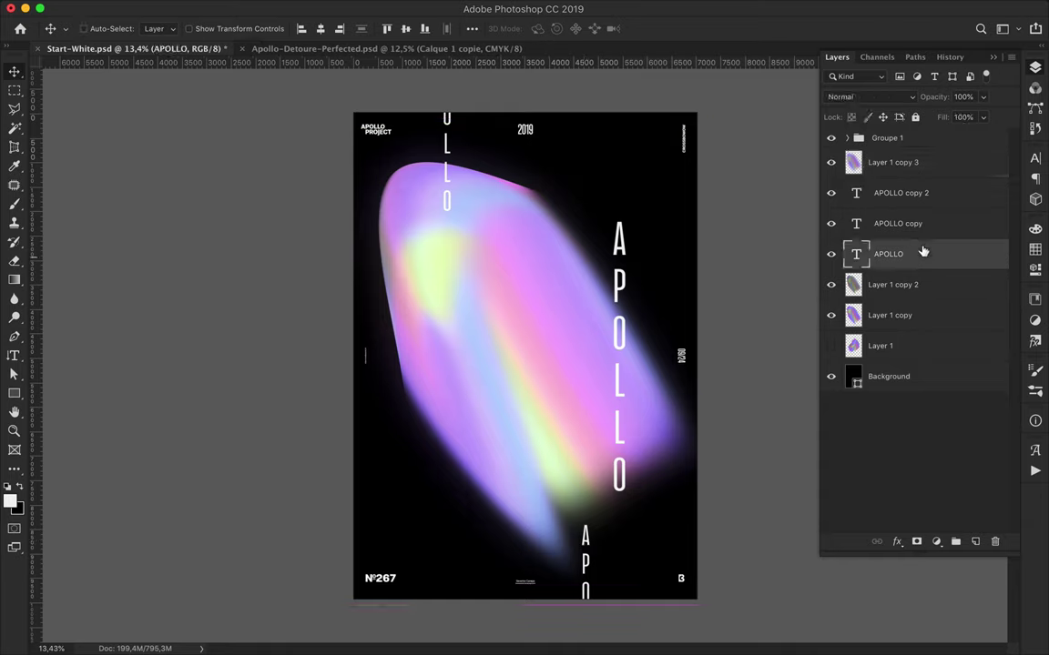
ctrl+click(587, 537)
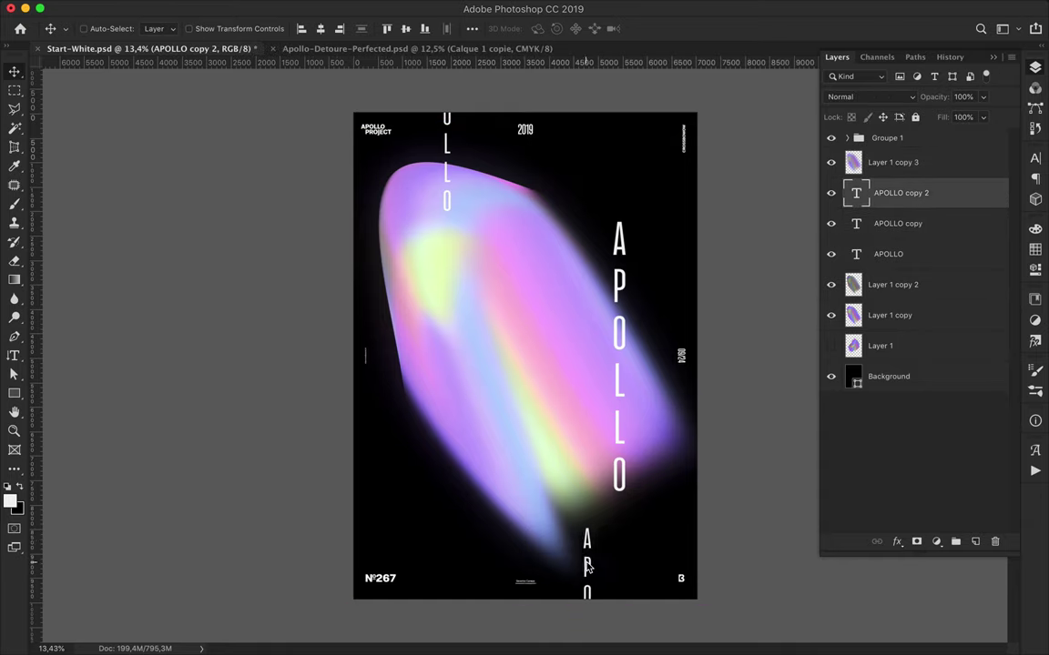
ctrl+click(414, 280)
drag(408, 139, 409, 128)
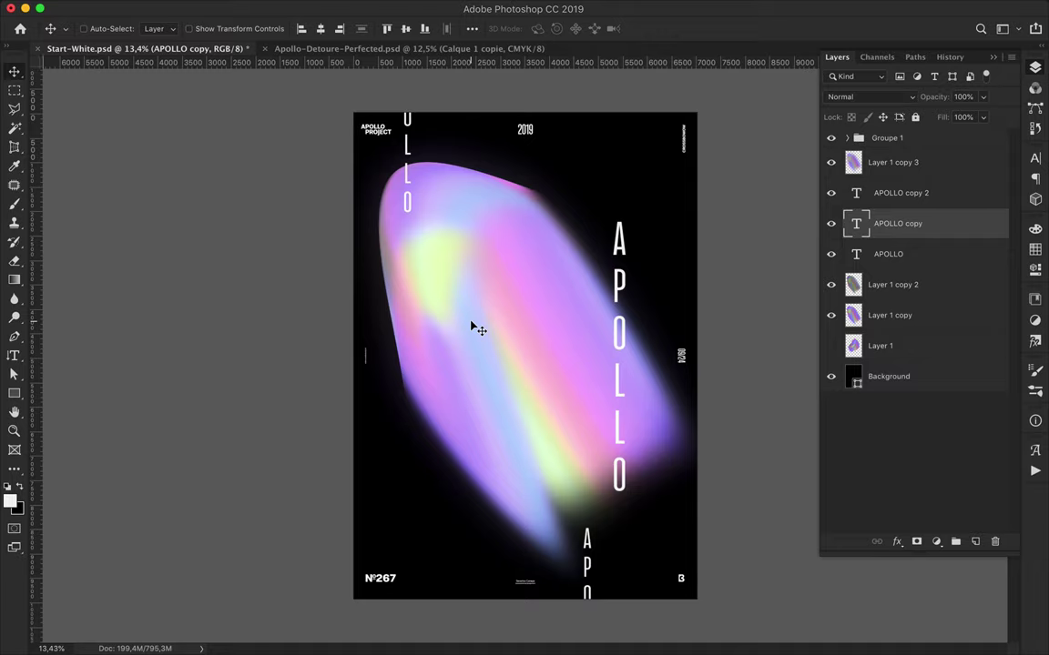
ctrl+click(623, 244)
scroll(628, 244, up, 2)
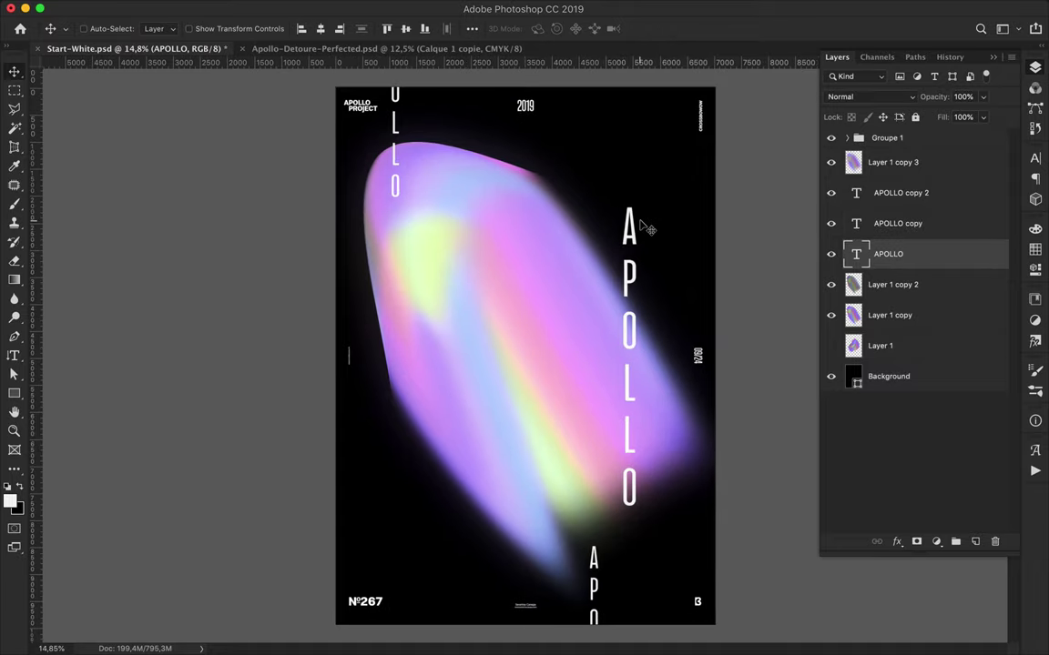
scroll(587, 296, up, 1)
Set the shape fill colour to white.
key(u)
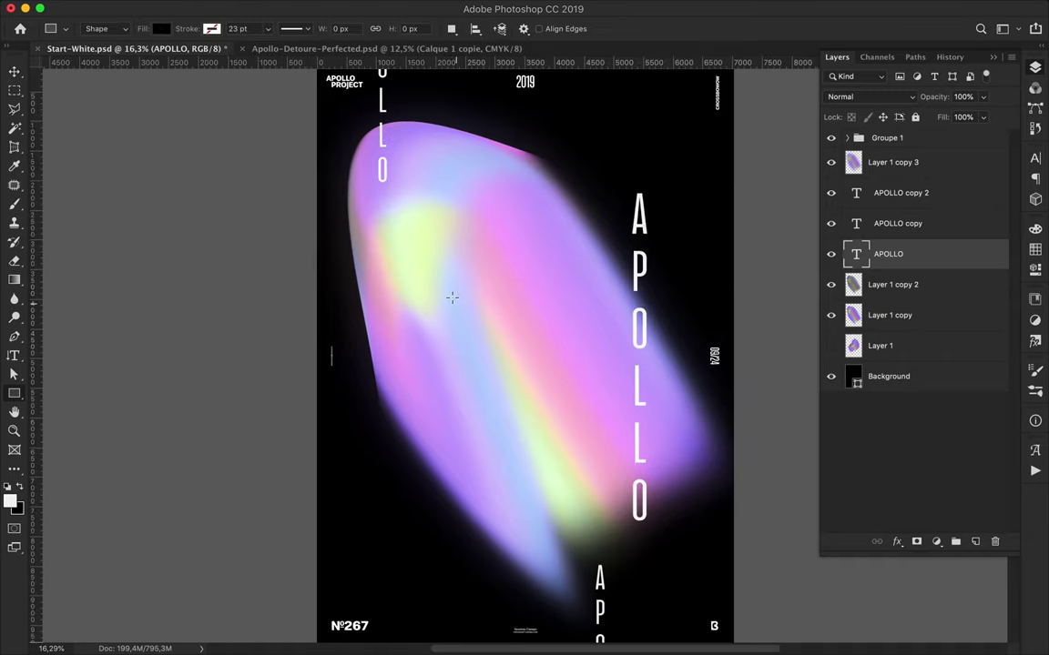
click(161, 28)
click(219, 78)
click(874, 170)
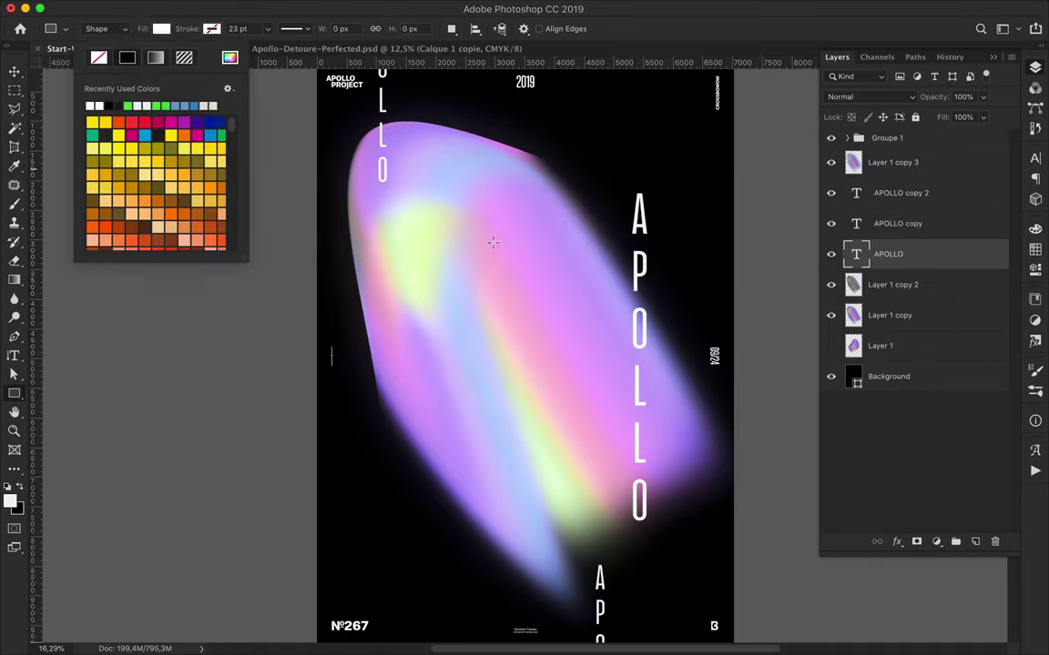
drag(491, 240, 511, 253)
key(ctrl+z)
Draw a small white circle on the holographic shape with the Ellipse Tool.
right_click(14, 393)
click(63, 424)
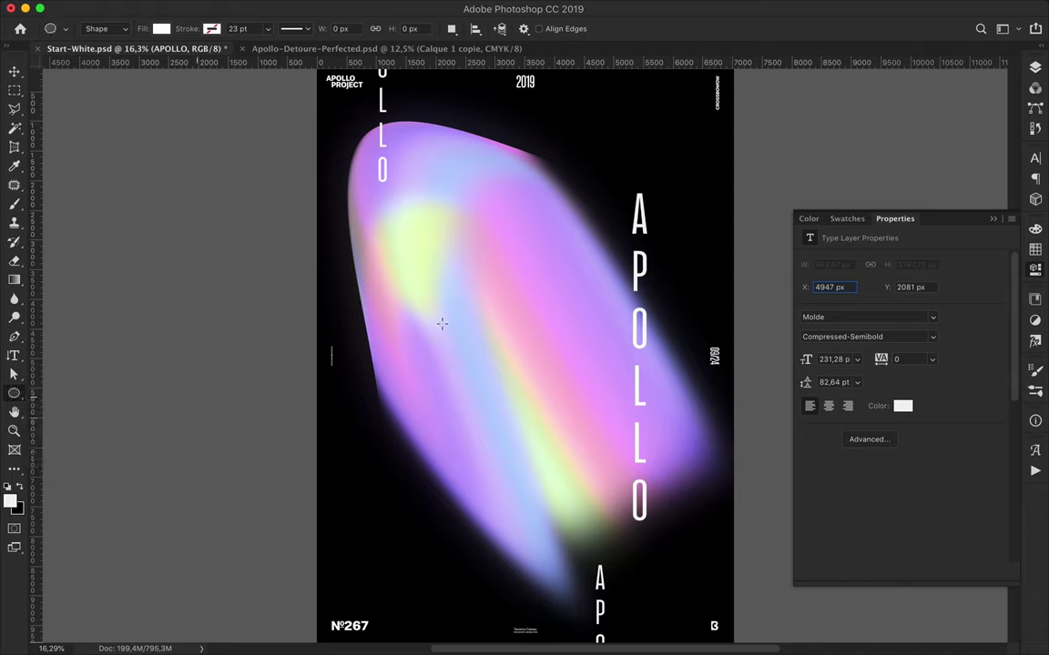
drag(537, 287, 539, 290)
key(v)
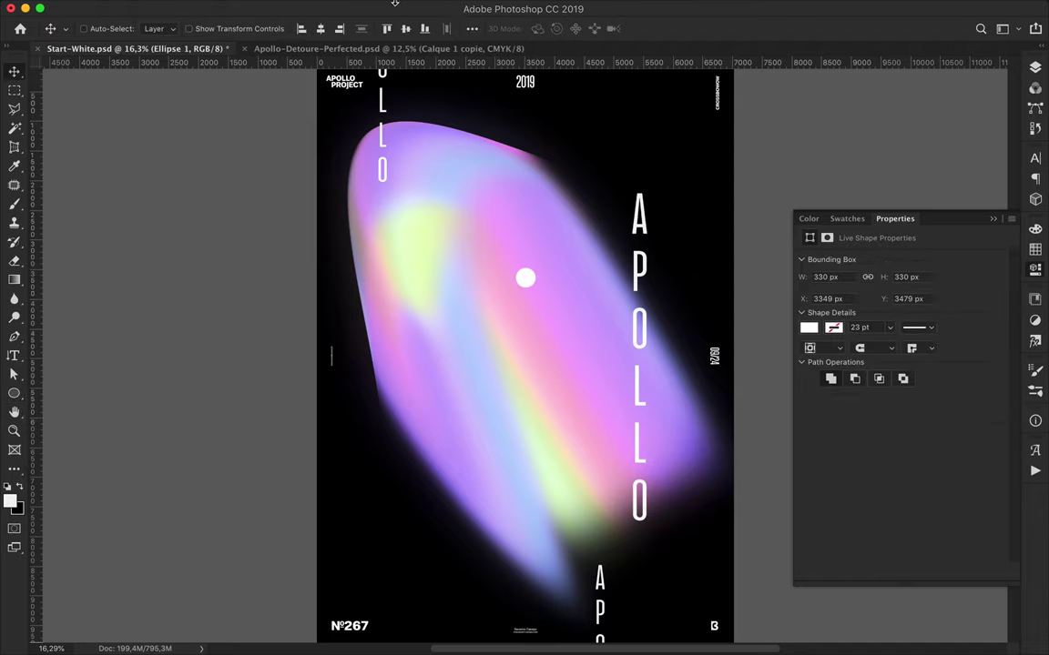
Convert the circle to a smart object and apply an 82.5-px Gaussian Blur.
click(358, 7)
click(592, 235)
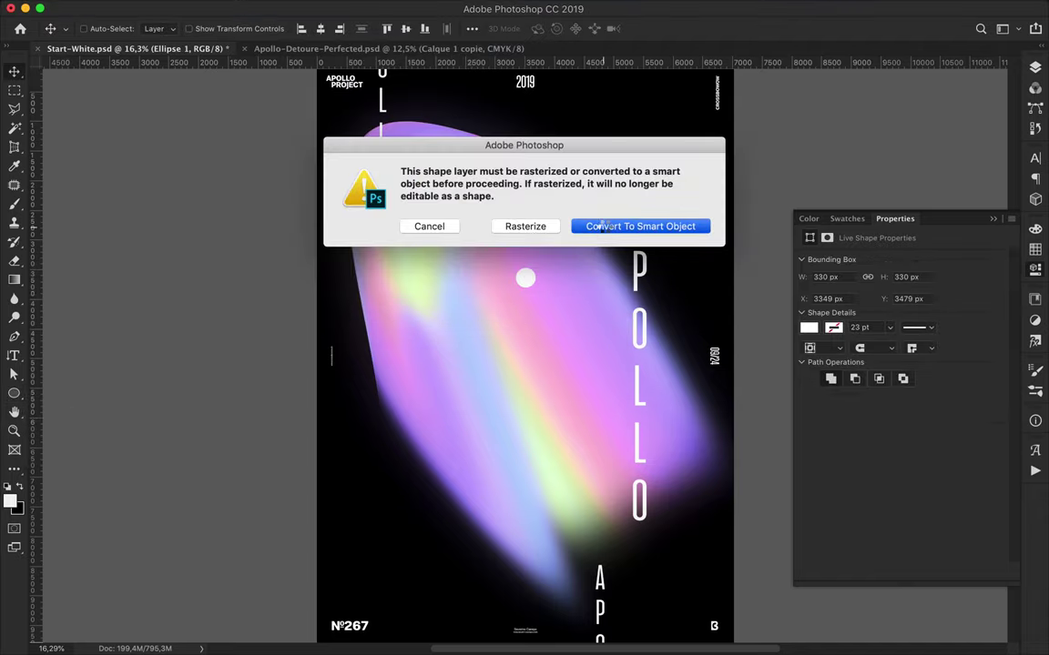
click(604, 227)
drag(748, 345, 734, 344)
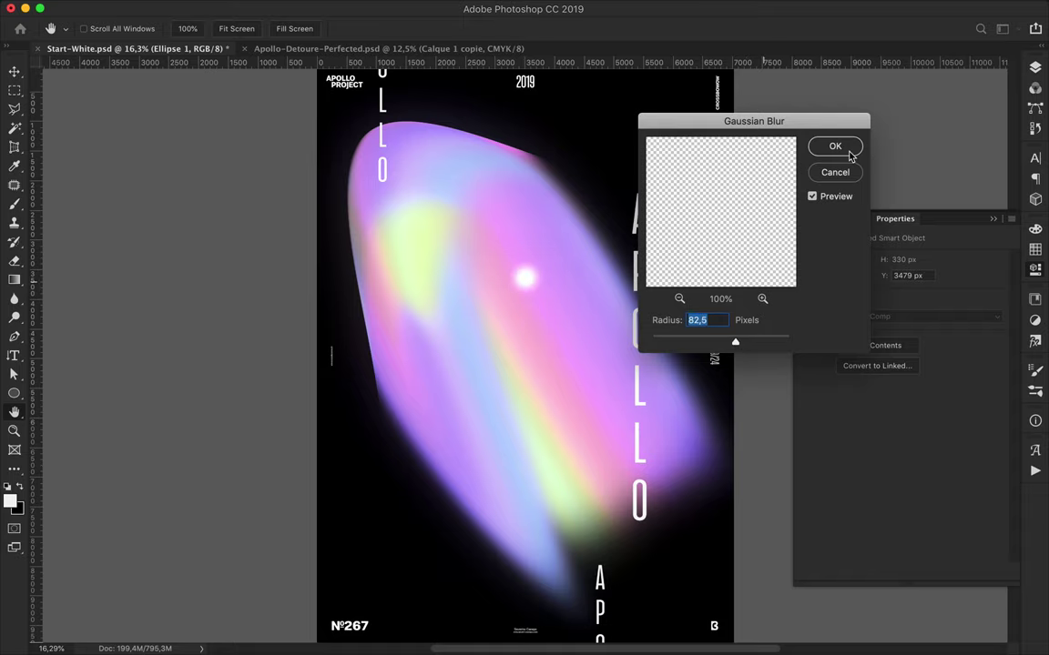
key(Return)
click(1035, 68)
click(851, 97)
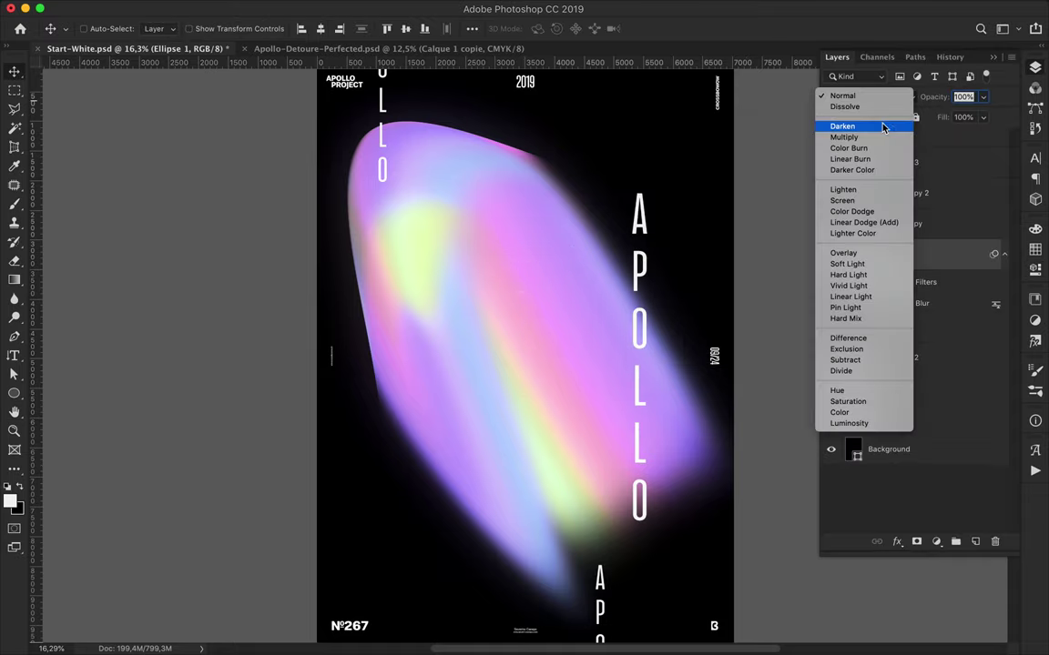
Set the orb to Overlay and place copies, enlarging one to about 242%.
click(869, 252)
mouse_move(526, 281)
mouse_down()
mouse_move(715, 428)
mouse_move(554, 210)
mouse_up()
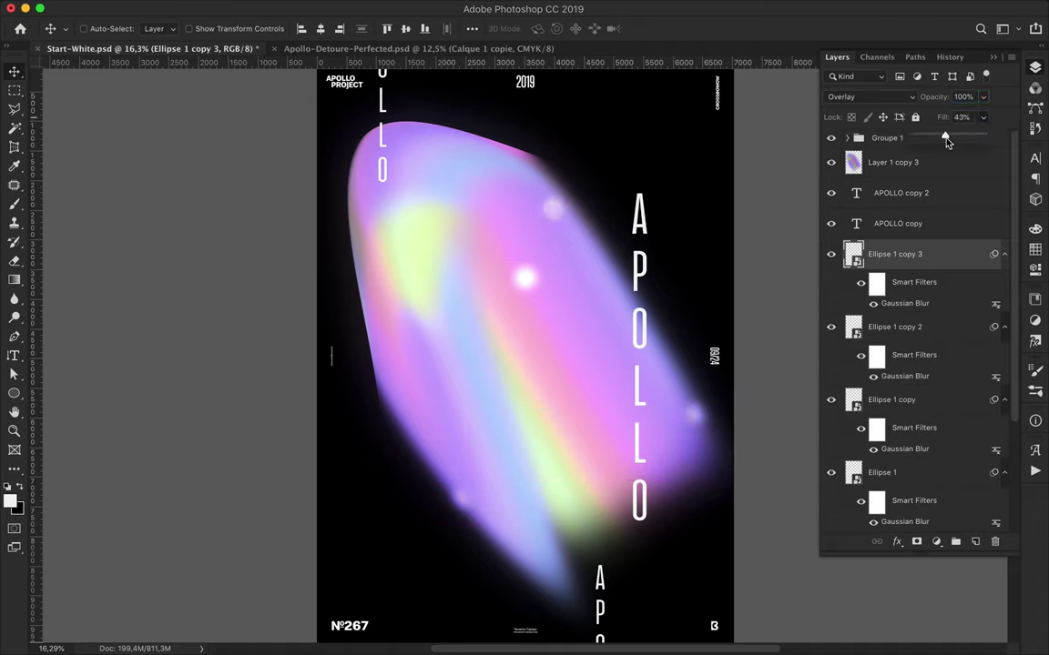
drag(422, 403, 409, 380)
key(ctrl+t)
mouse_move(444, 207)
mouse_down()
mouse_move(438, 200)
mouse_move(475, 237)
mouse_up()
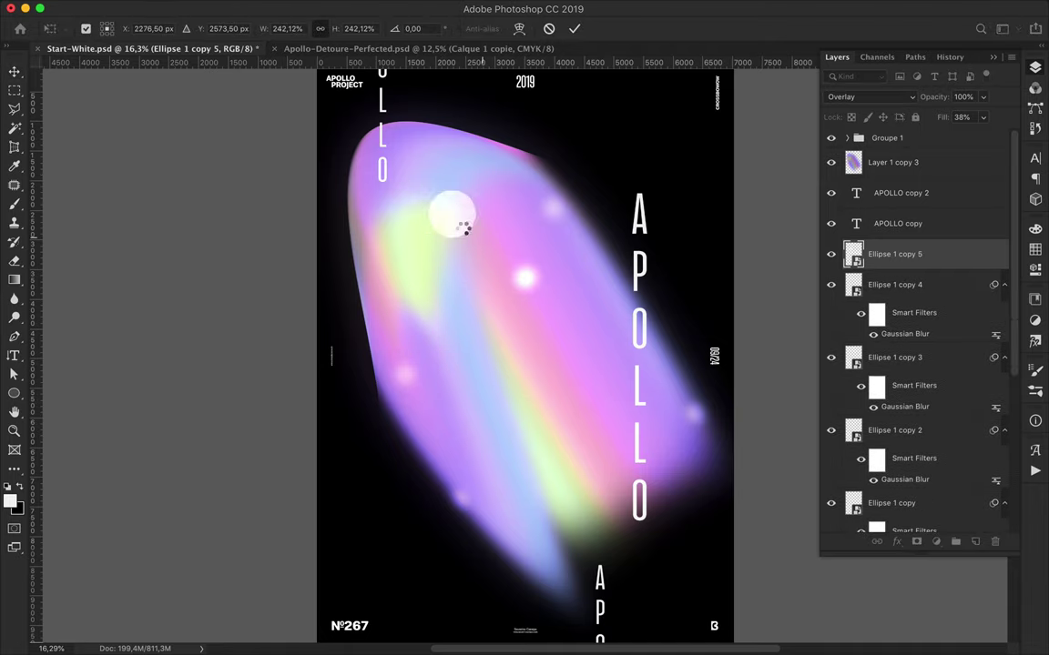
key(Return)
Scatter more orb copies and move Ellipse 1 copy 9 toward the shape's centre.
drag(464, 229, 592, 446)
mouse_move(451, 241)
mouse_down()
mouse_move(485, 173)
mouse_move(455, 222)
mouse_up()
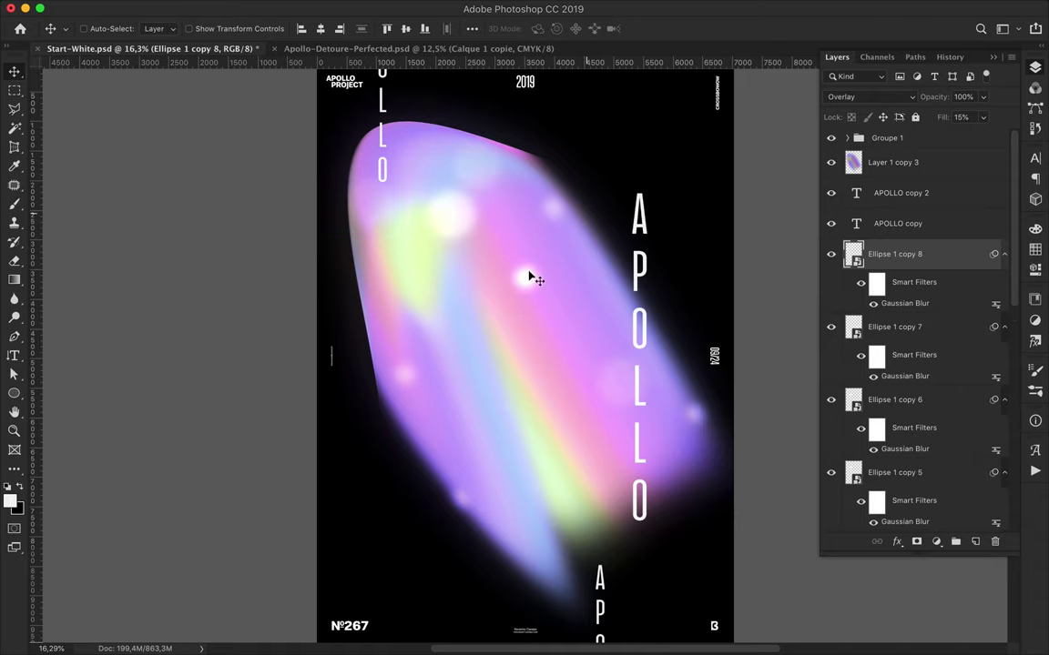
ctrl+click(533, 276)
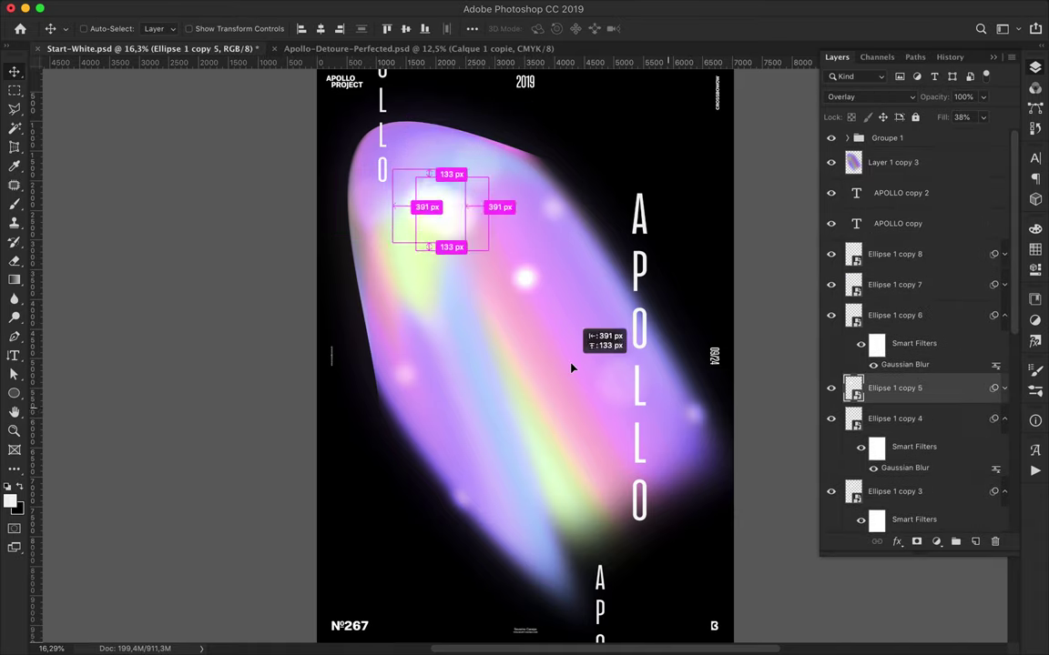
click(551, 390)
drag(739, 428, 468, 314)
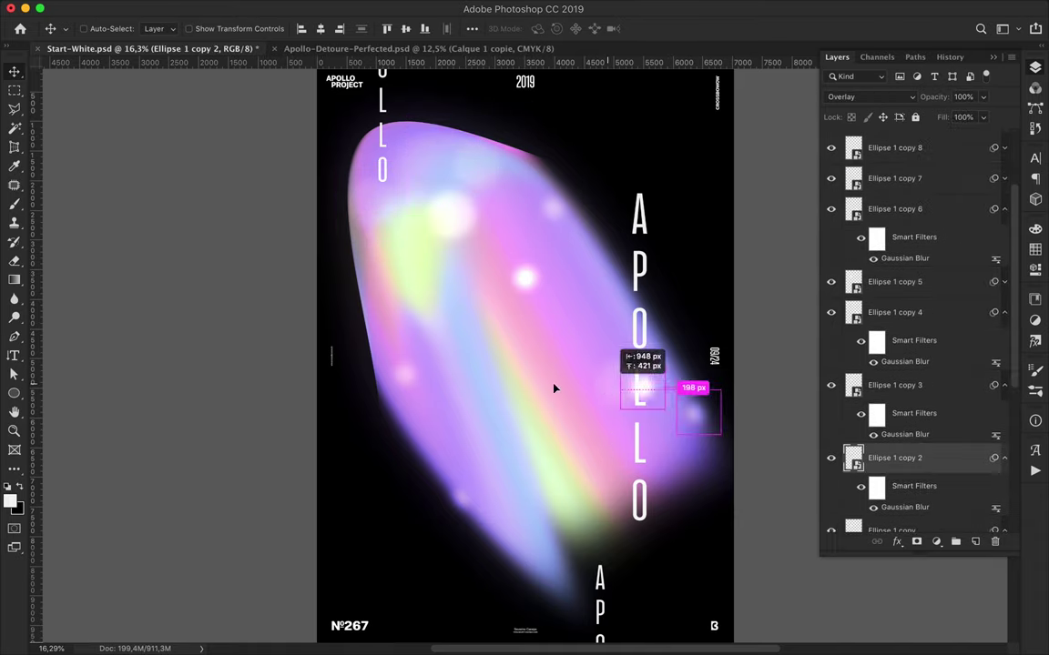
super+click(480, 339)
click(573, 450)
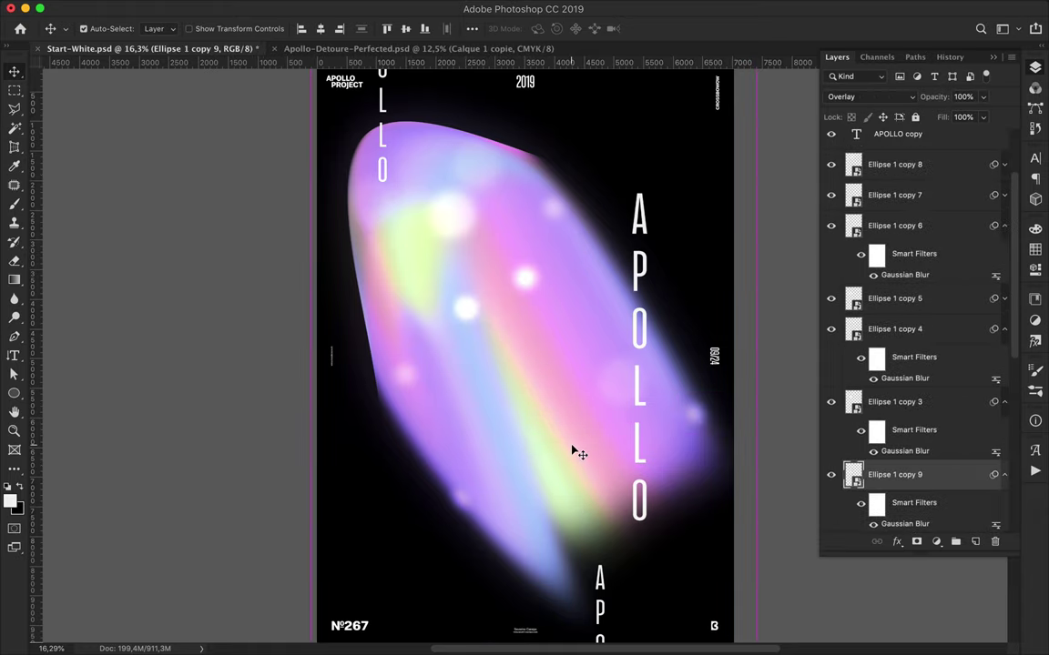
drag(586, 483, 652, 510)
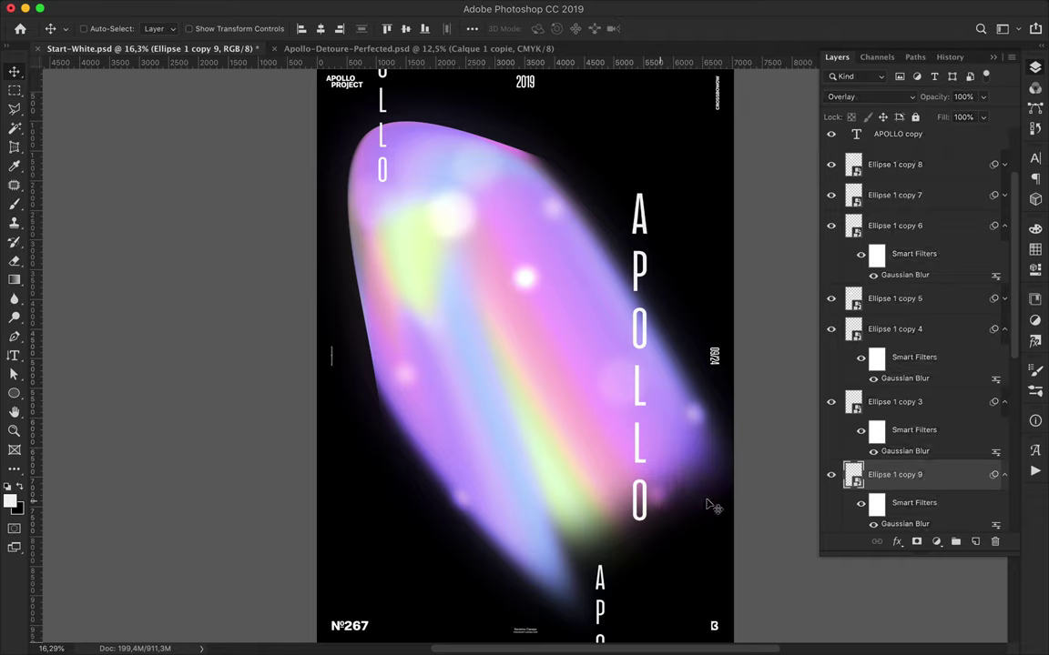
Duplicate an orb, set it to Subtract, and place dark copies around the shape.
key(super+j)
click(869, 96)
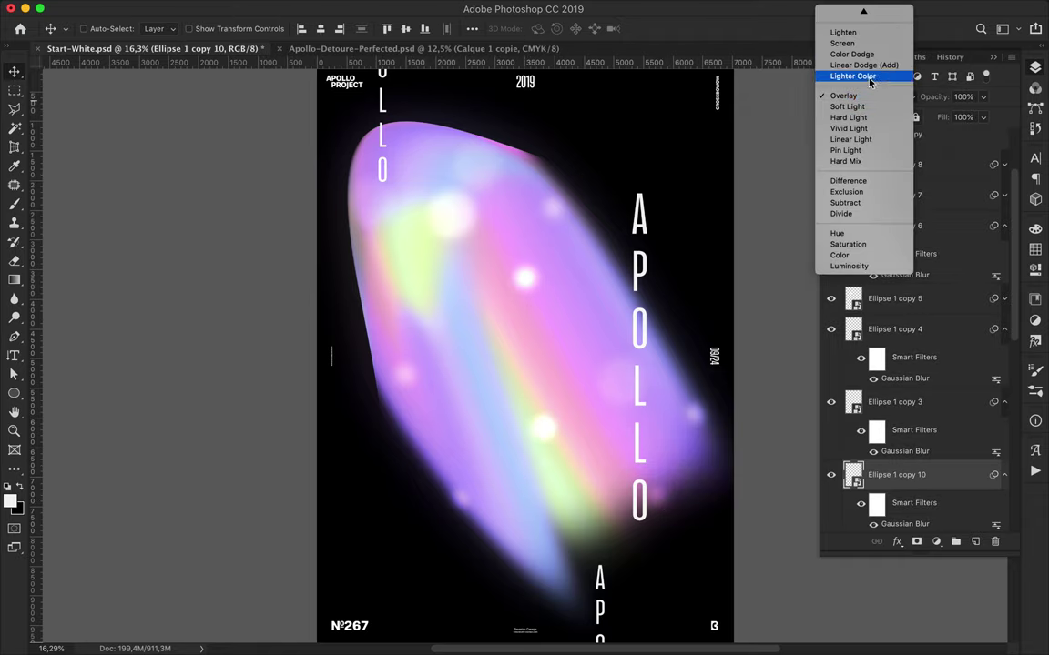
click(851, 202)
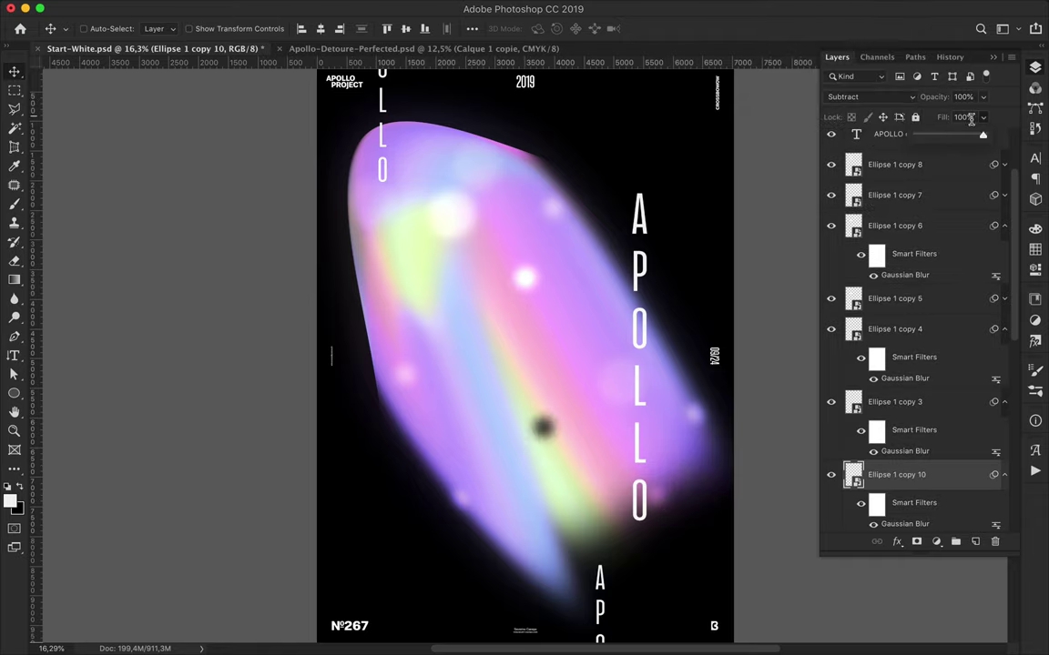
key(shift+3)
mouse_move(550, 434)
mouse_down()
mouse_move(458, 417)
mouse_move(538, 198)
mouse_up()
mouse_move(614, 253)
mouse_down()
mouse_move(520, 482)
mouse_move(478, 525)
mouse_move(478, 456)
mouse_up()
key(ctrl+t)
key(Return)
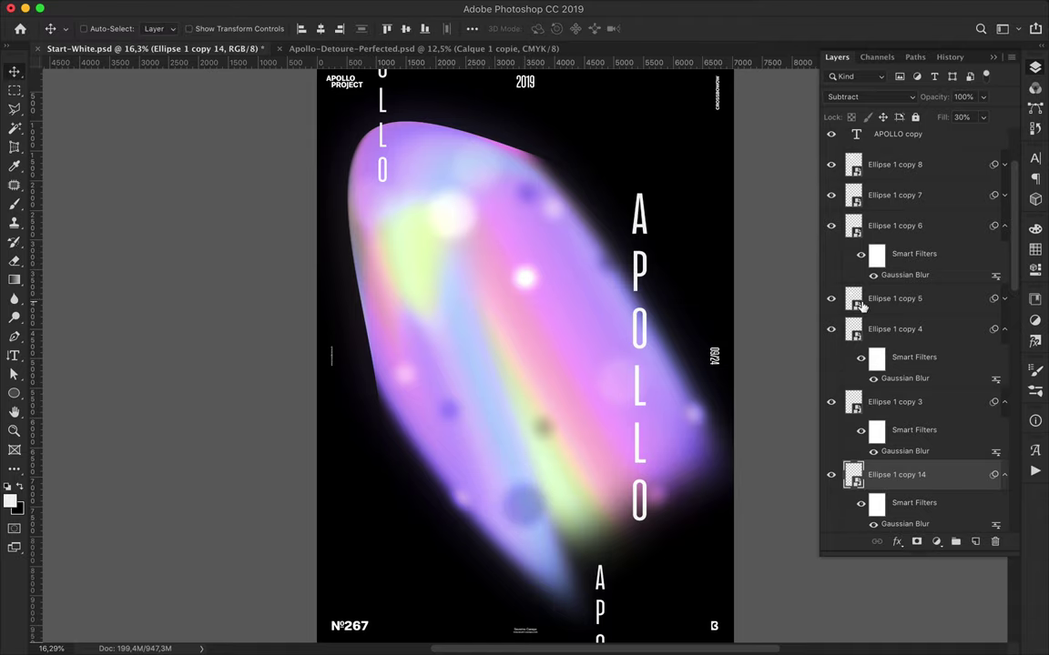
Select the Layer 1 copy popsicle shape and check its blending options.
scroll(901, 417, down, 10)
right_click(899, 455)
click(929, 459)
double_click(929, 453)
click(984, 132)
Duplicate the popsicle shape, blur it with a 194.2-px Gaussian Blur, and duplicate it.
key(ctrl+j)
click(358, 7)
click(550, 51)
drag(749, 345, 765, 345)
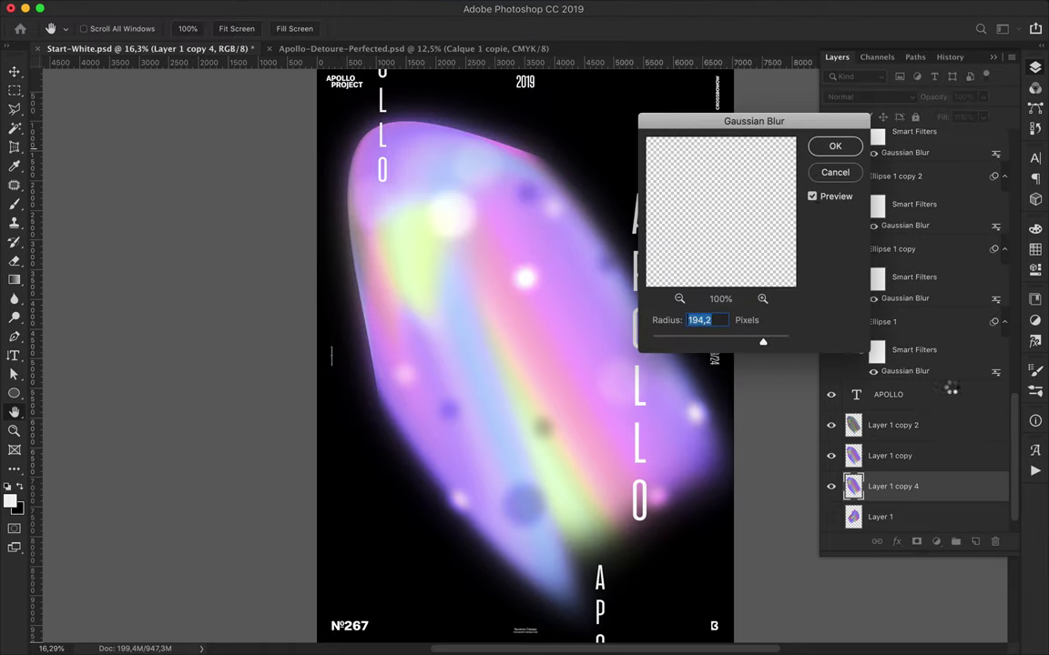
key(Return)
click(892, 516)
key(ctrl+j)
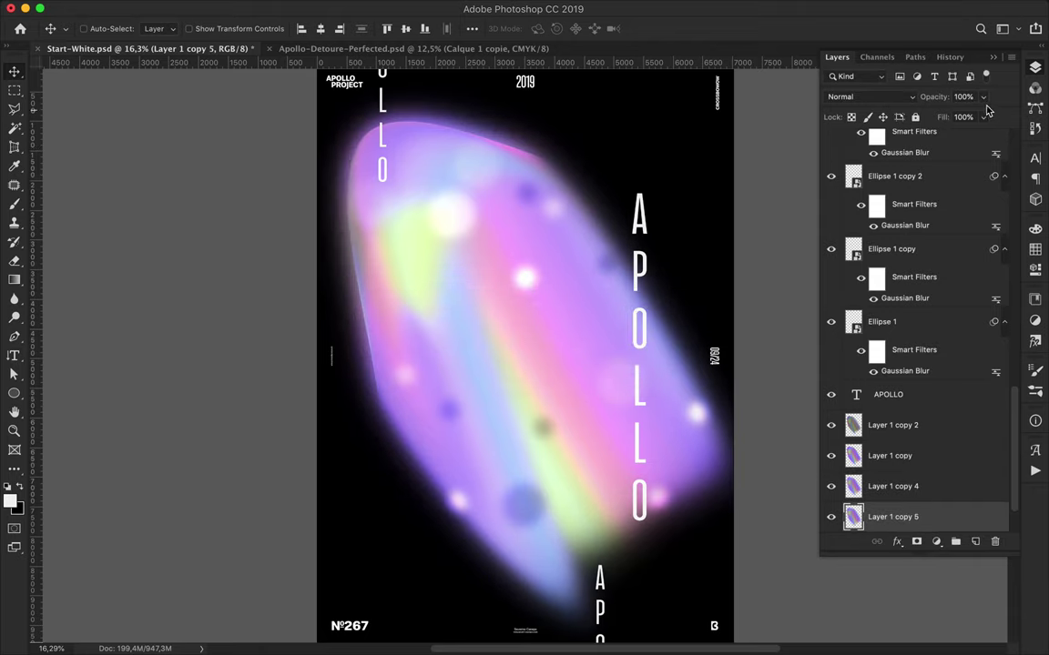
click(890, 99)
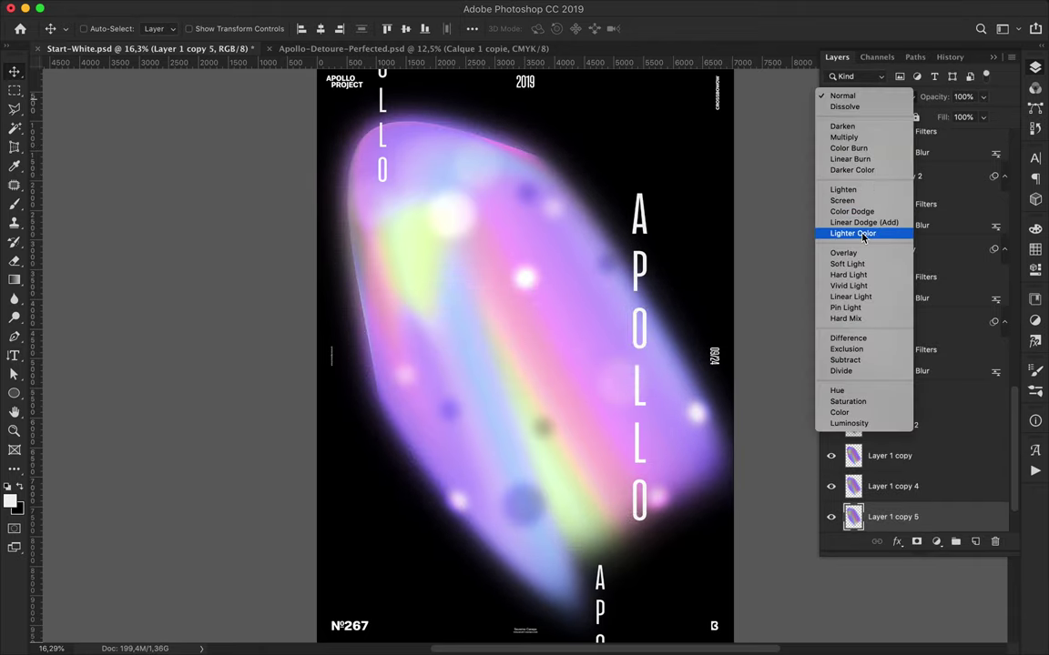
Move Layer 1 copy 5 above copy 4 in Color Dodge, then duplicate it.
click(860, 222)
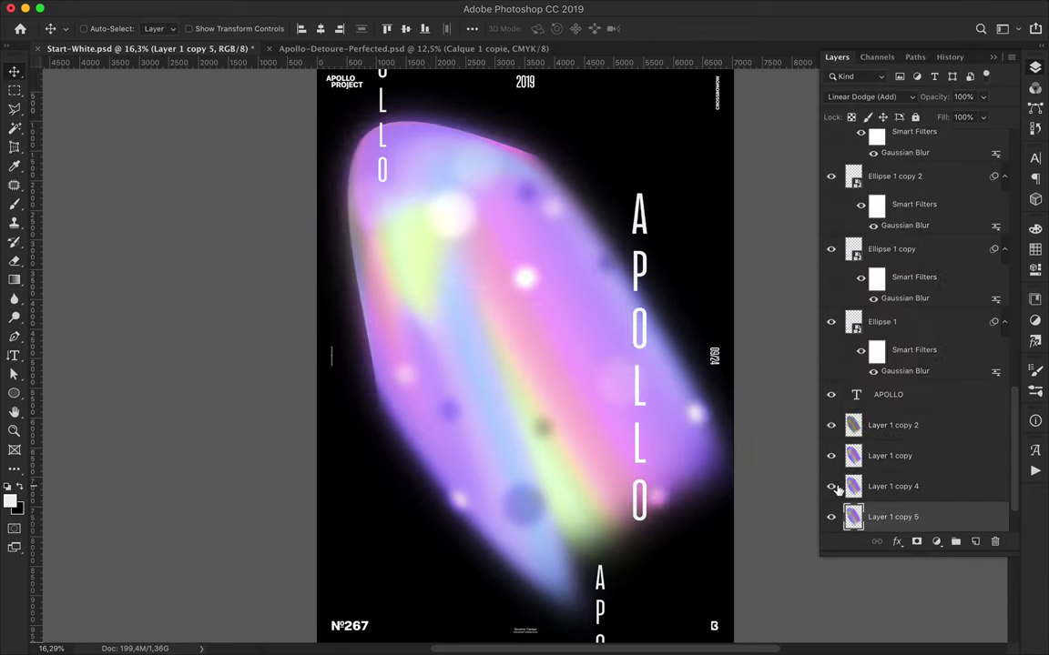
drag(837, 490, 878, 480)
click(870, 97)
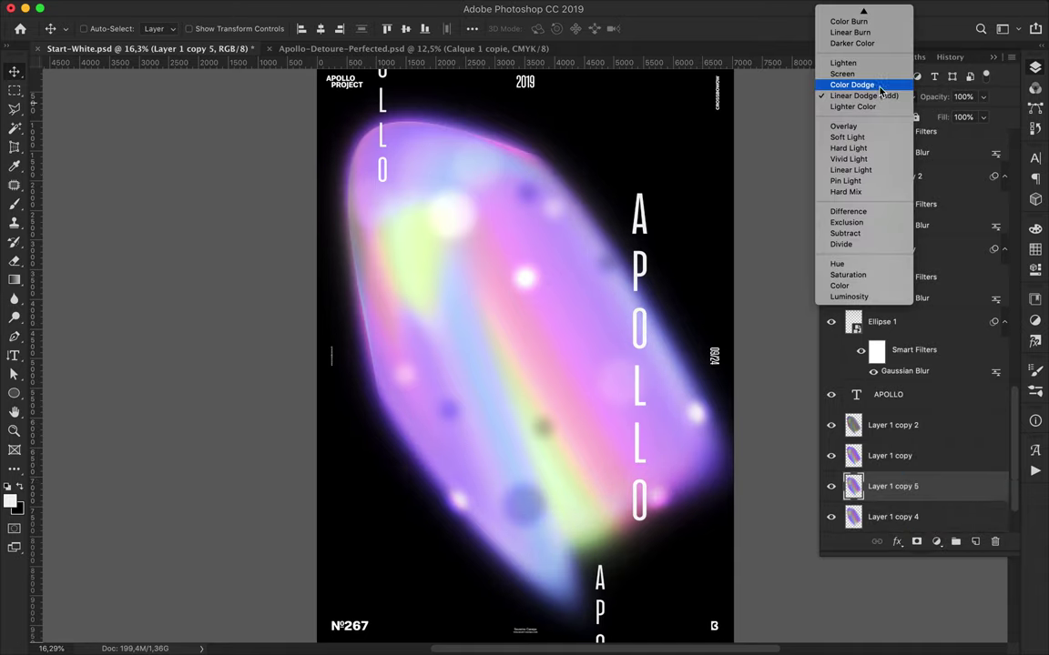
click(880, 86)
key(ctrl+j)
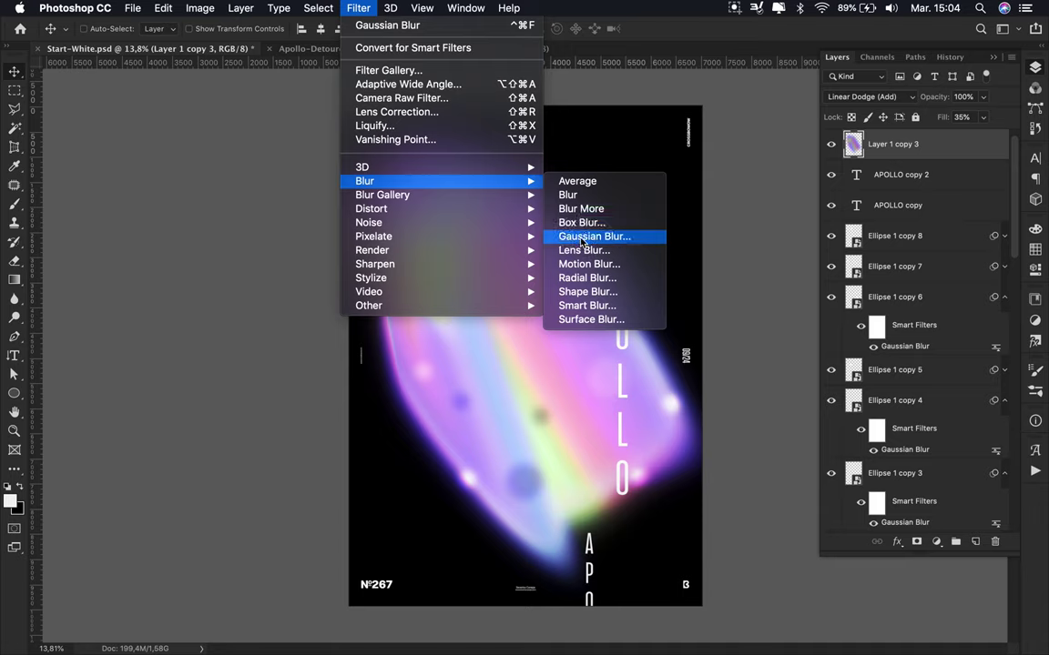
Give Layer 1 copy 3 a 19-px Gaussian Blur, then bring up the blur filters for APOLLO.
mouse_move(365, 181)
click(587, 234)
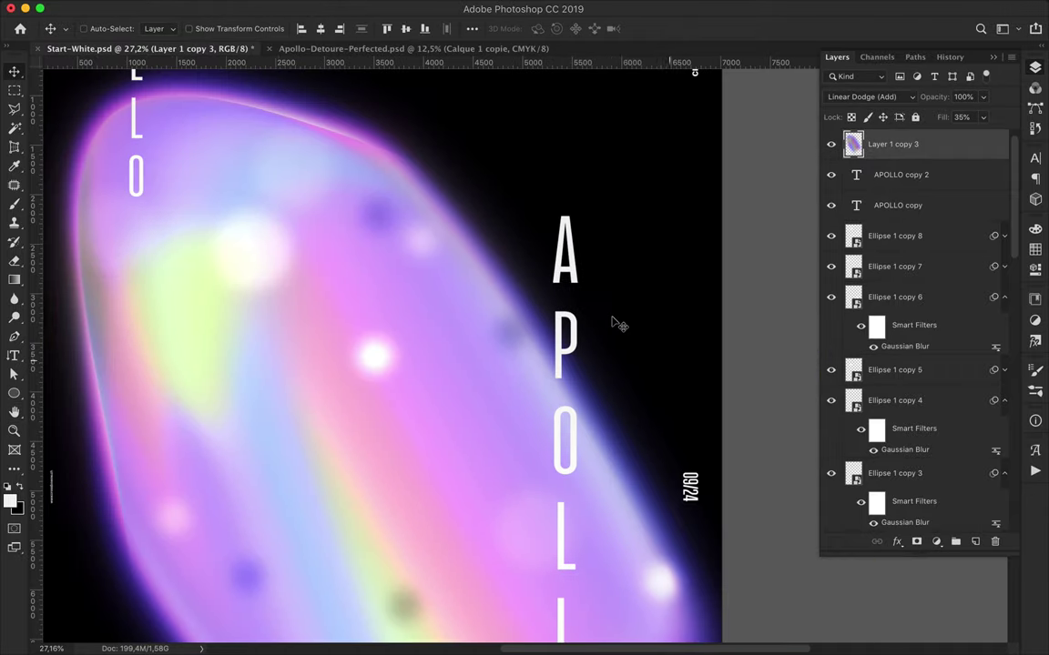
scroll(948, 286, down, 5)
click(421, 7)
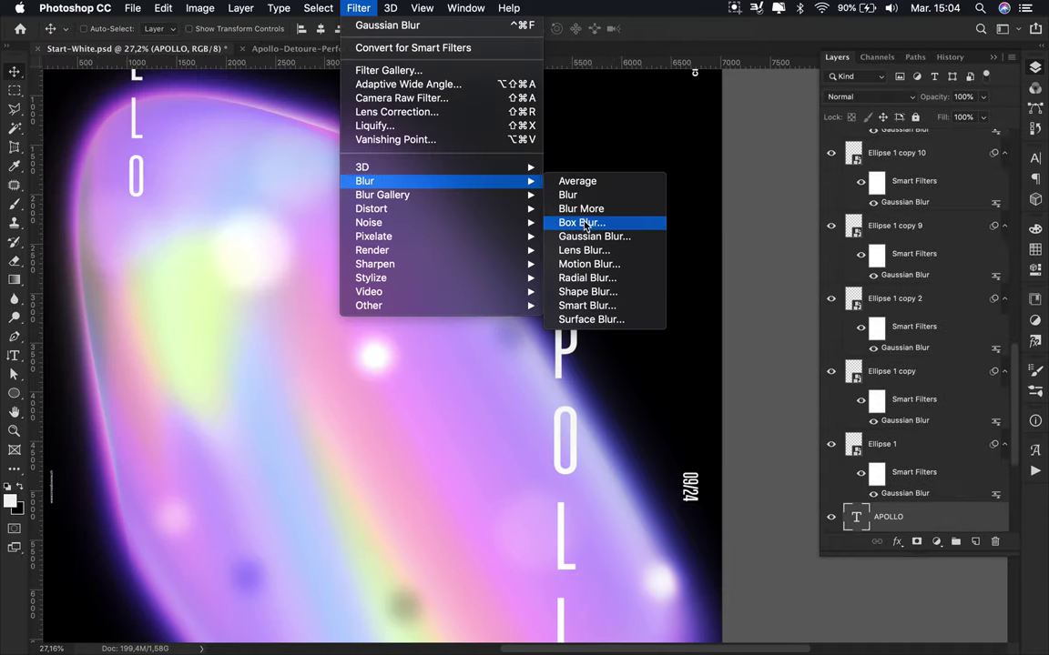
Convert the APOLLO text to a smart object and soften it with a 7.4-px Gaussian Blur.
click(591, 237)
click(592, 227)
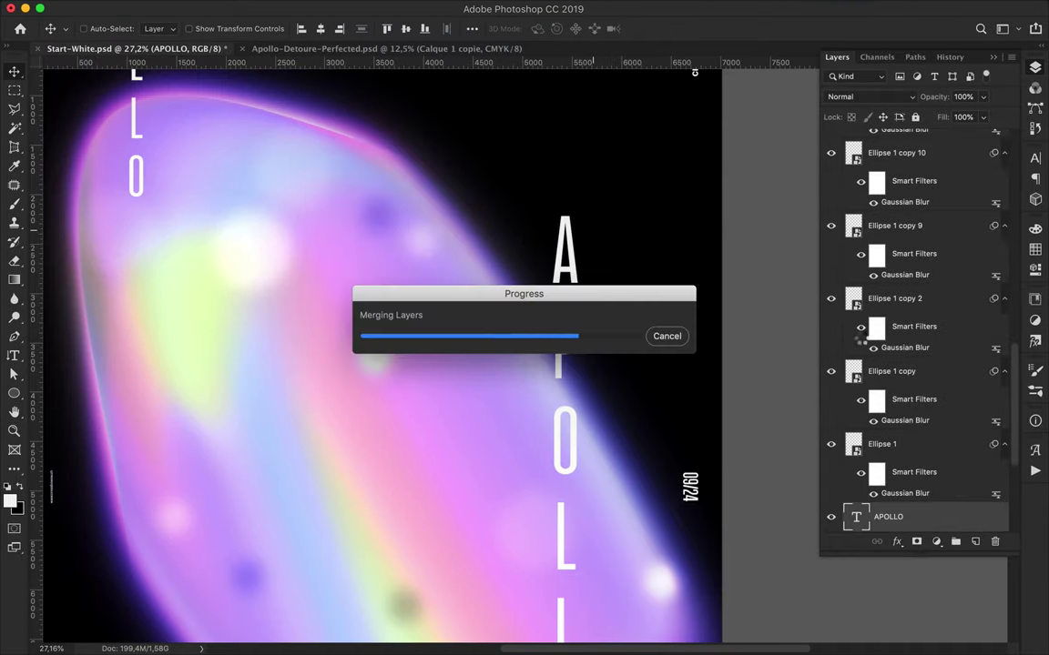
drag(718, 344, 699, 344)
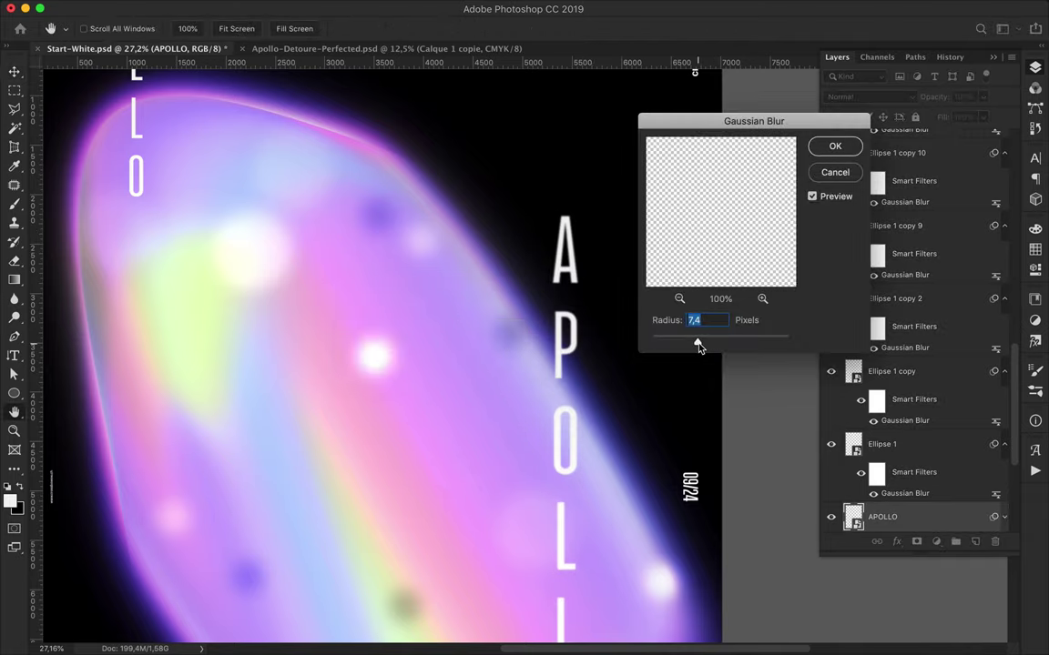
key(Return)
Move APOLLO copy and APOLLO copy 2 down below Layer 1 copy 2.
scroll(910, 328, up, 5)
scroll(892, 323, up, 10)
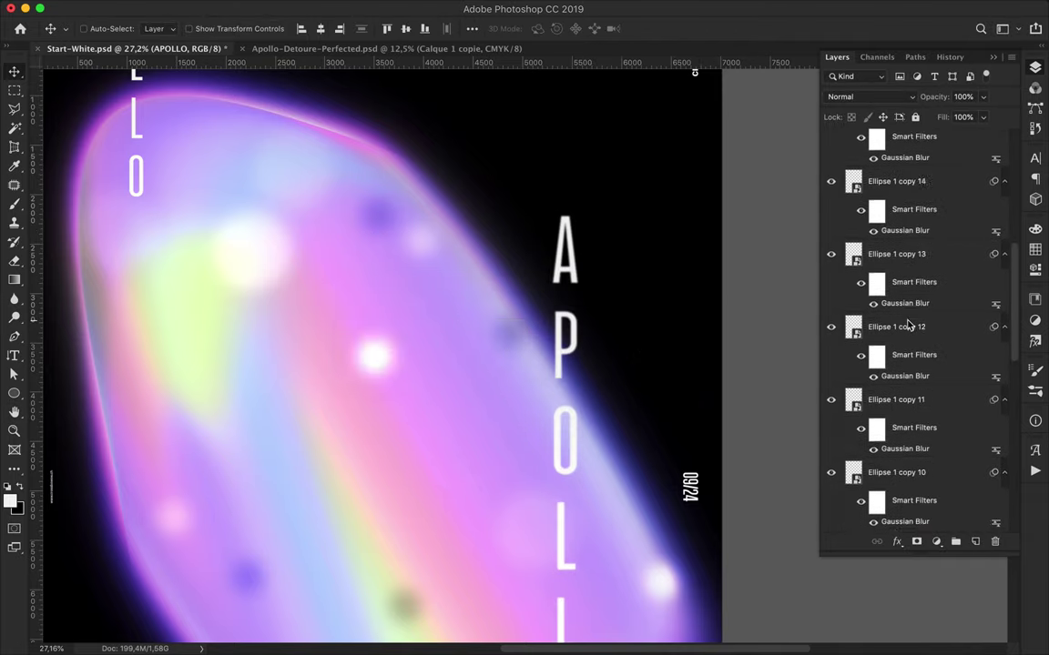
scroll(391, 476, down, 3)
scroll(921, 186, up, 5)
shift+click(921, 191)
drag(919, 193, 896, 497)
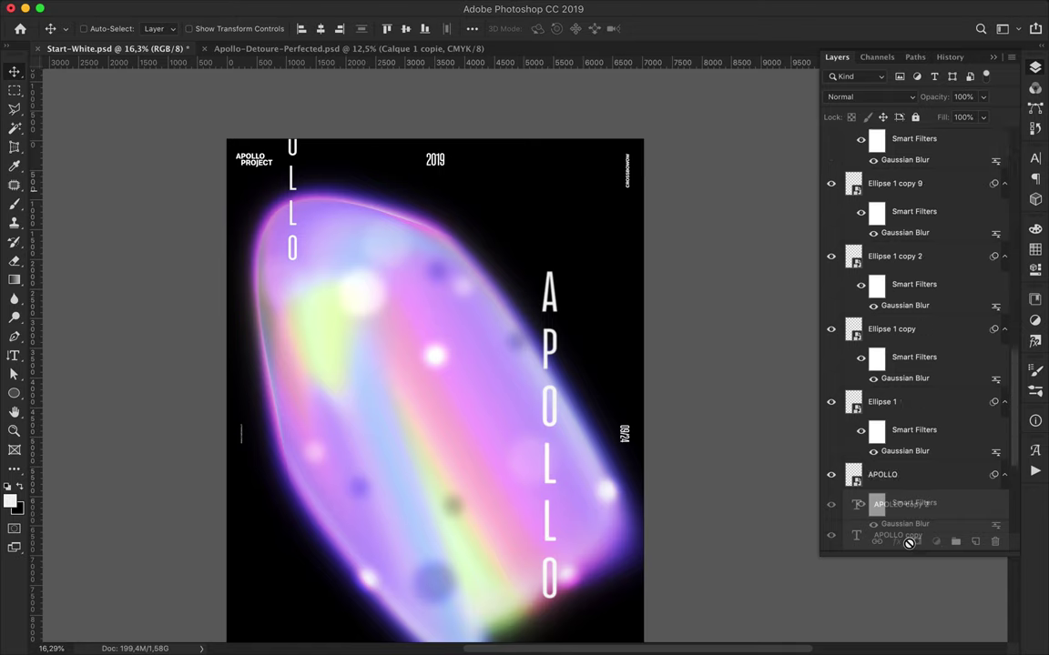
drag(883, 458, 874, 290)
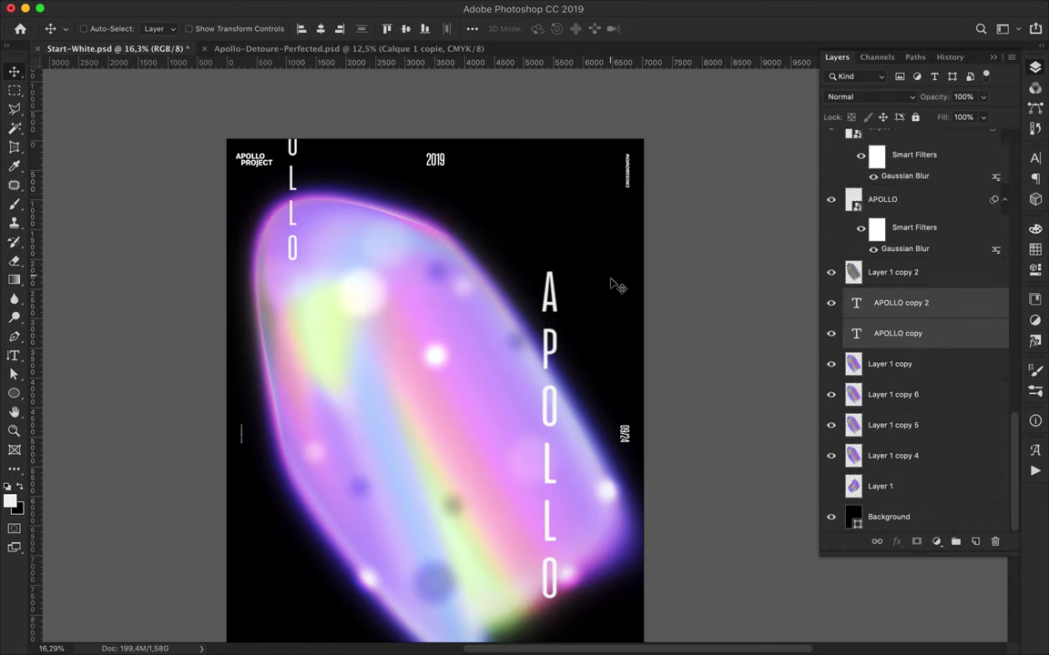
scroll(616, 287, down, 3)
click(843, 308)
Make APOLLO copy 2 a smart object with a 27.5-px Gaussian Blur.
click(330, 7)
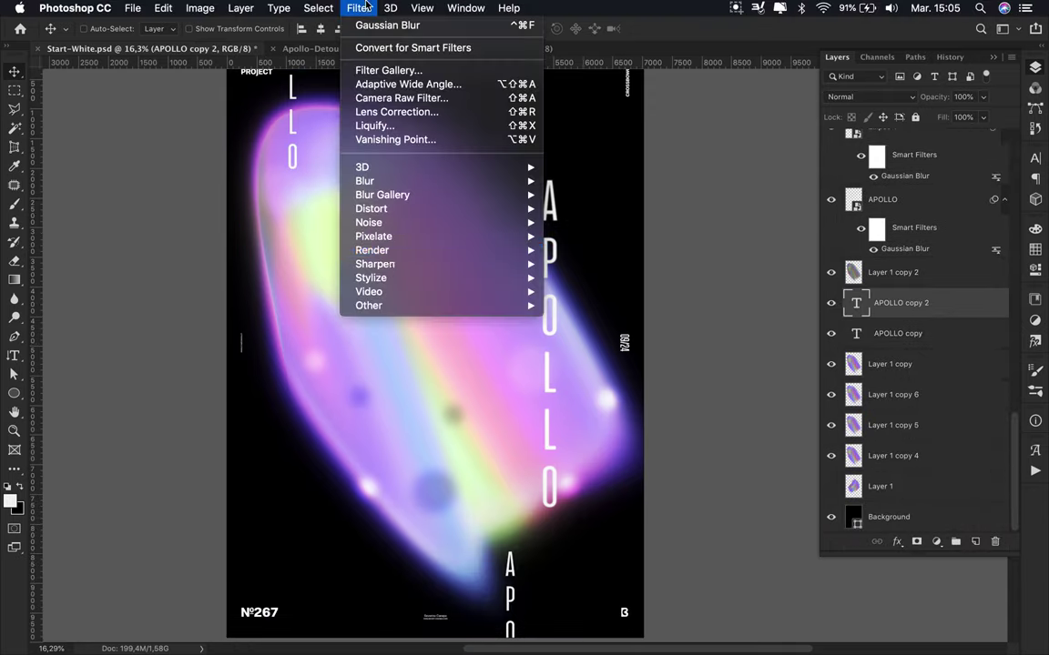
click(605, 234)
click(591, 229)
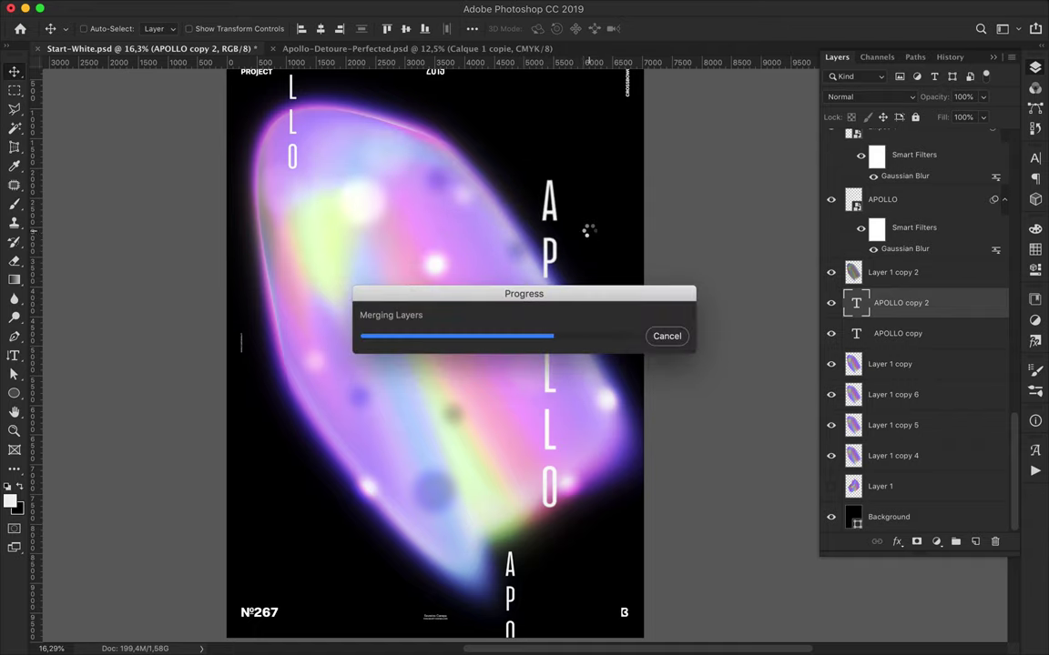
drag(716, 344, 716, 345)
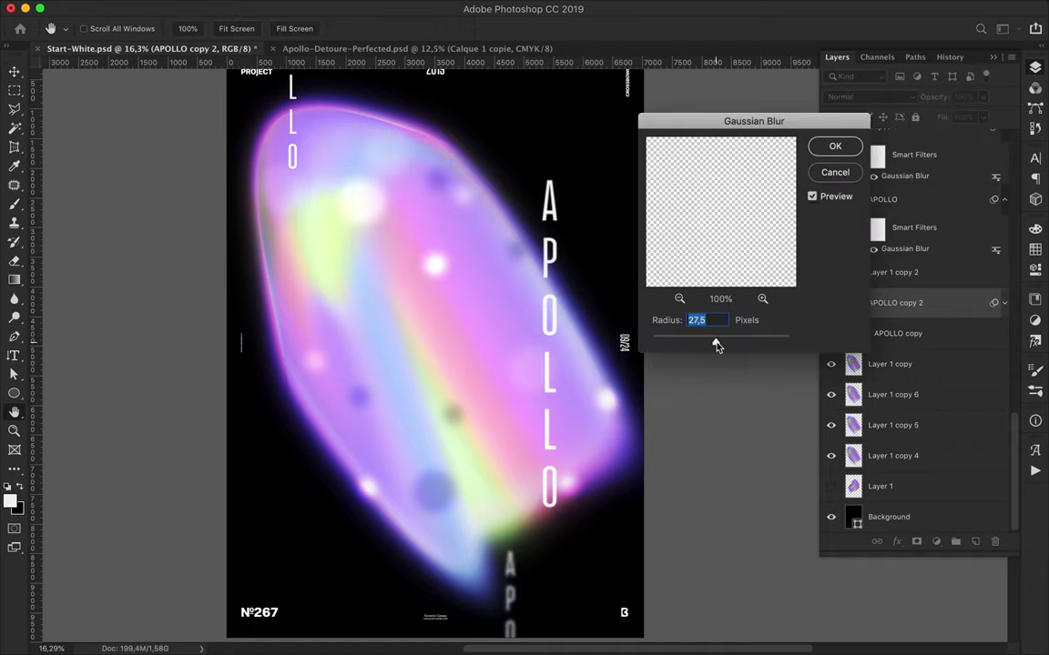
click(835, 146)
Make APOLLO copy a smart object with a Gaussian Blur of about 40 px.
click(357, 8)
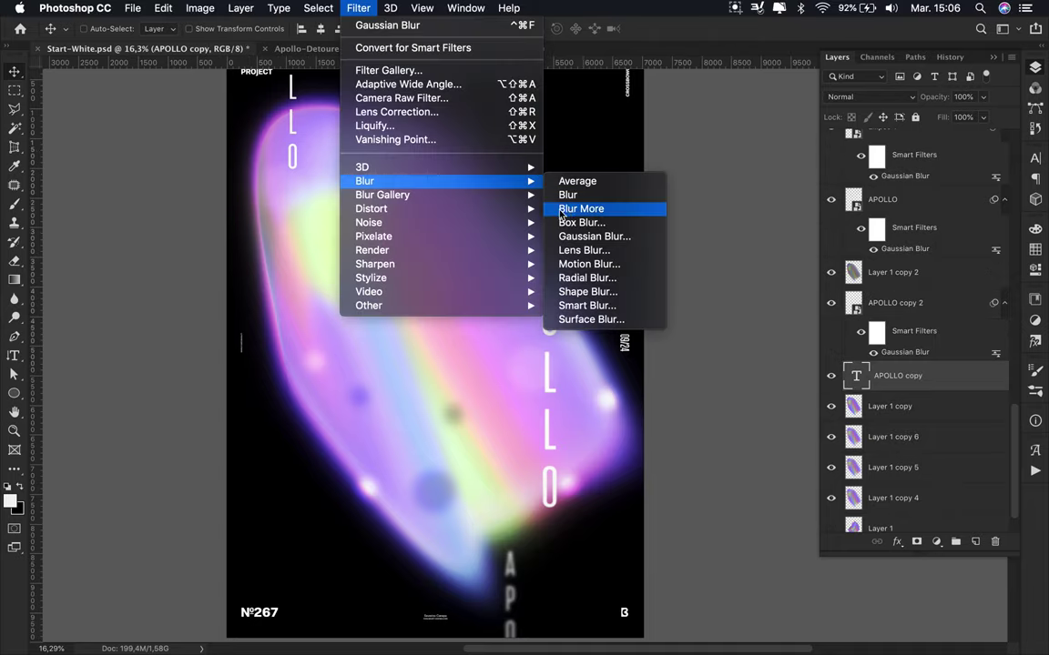
click(573, 236)
click(608, 227)
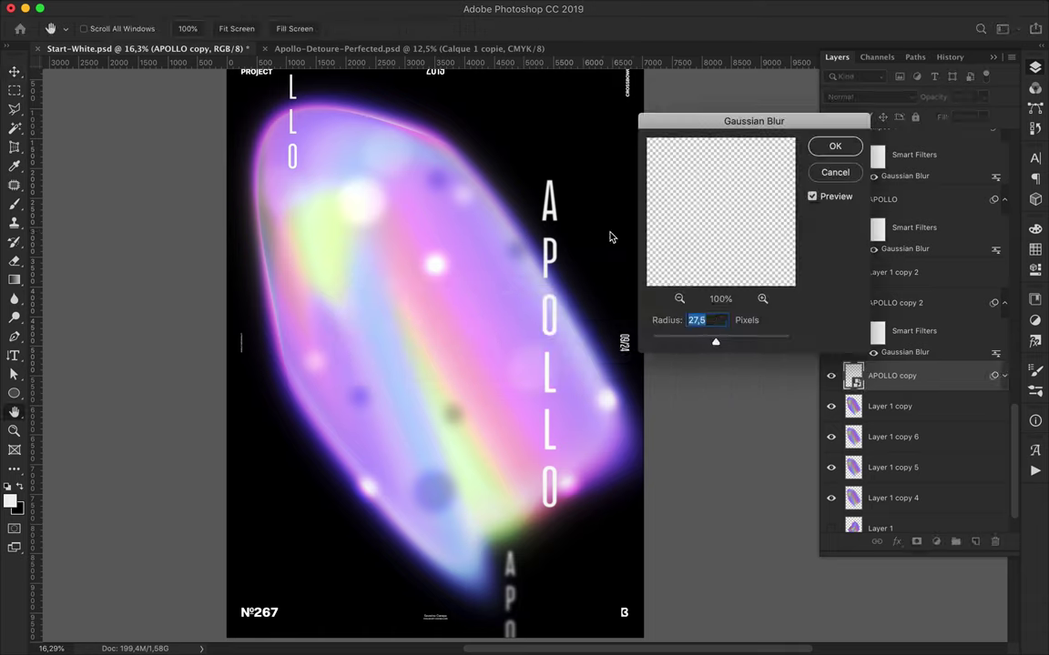
drag(728, 342, 726, 343)
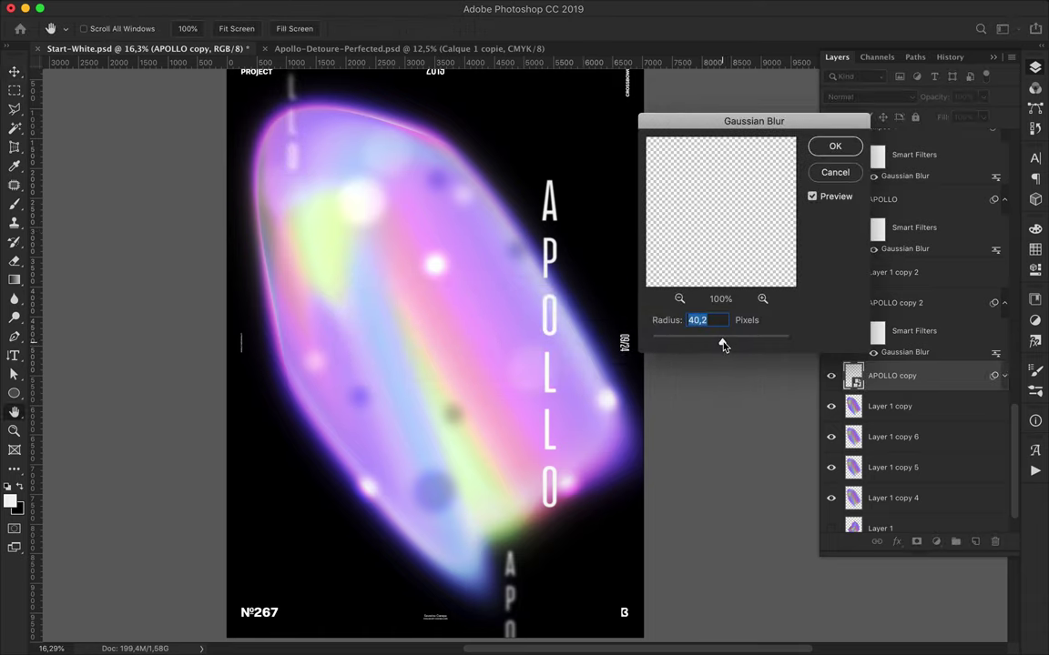
click(831, 145)
Duplicate the APOLLO text layer and blur the copy with a 64.8-px Gaussian Blur.
key(v)
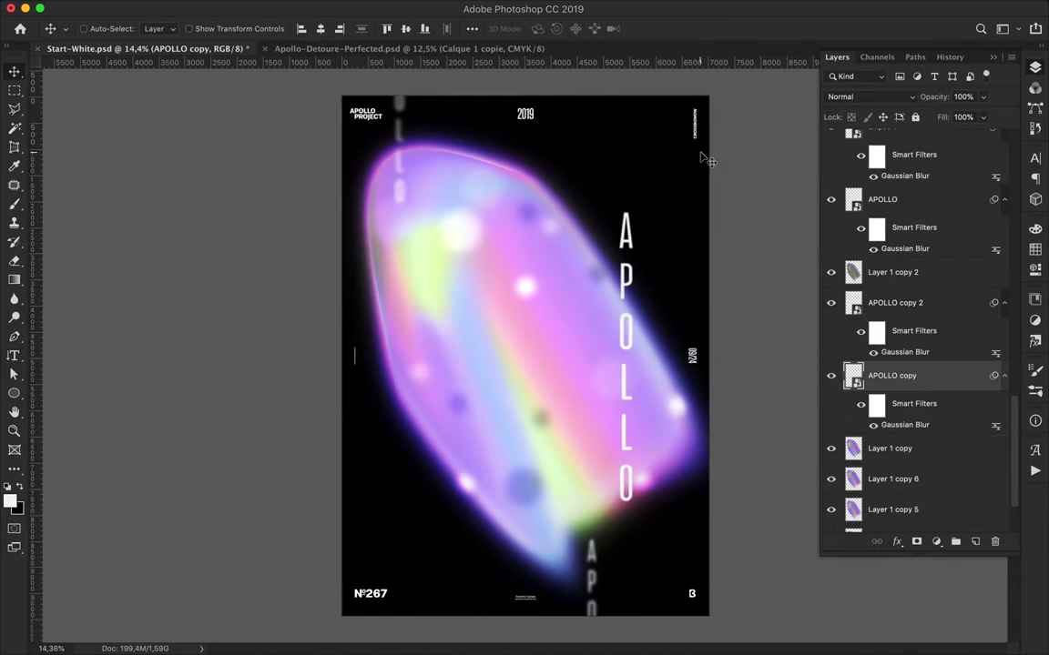
click(910, 198)
key(ctrl+j)
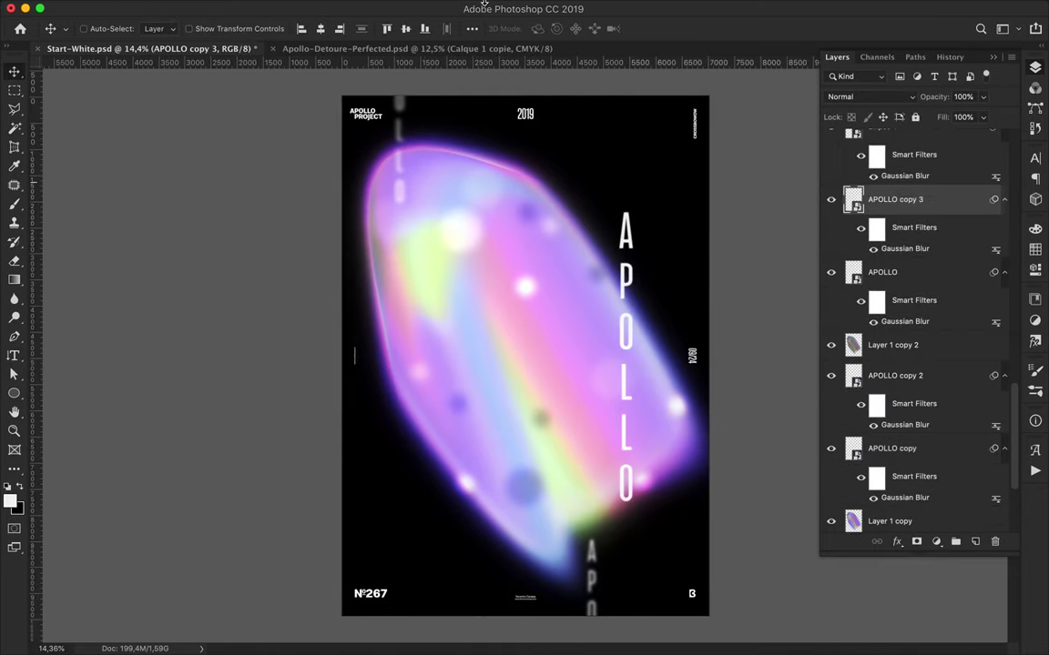
click(358, 7)
click(611, 234)
drag(736, 345, 730, 344)
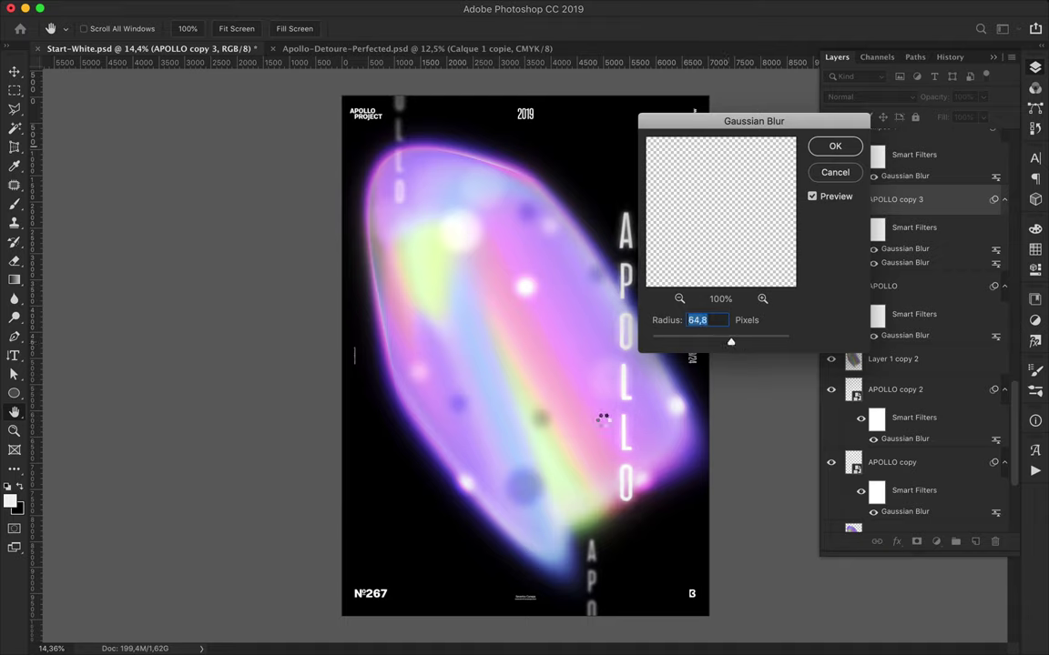
key(Return)
Warp the blurred APOLLO copy so its top bulges outward.
key(ctrl+t)
right_click(620, 329)
click(664, 433)
drag(634, 219, 628, 146)
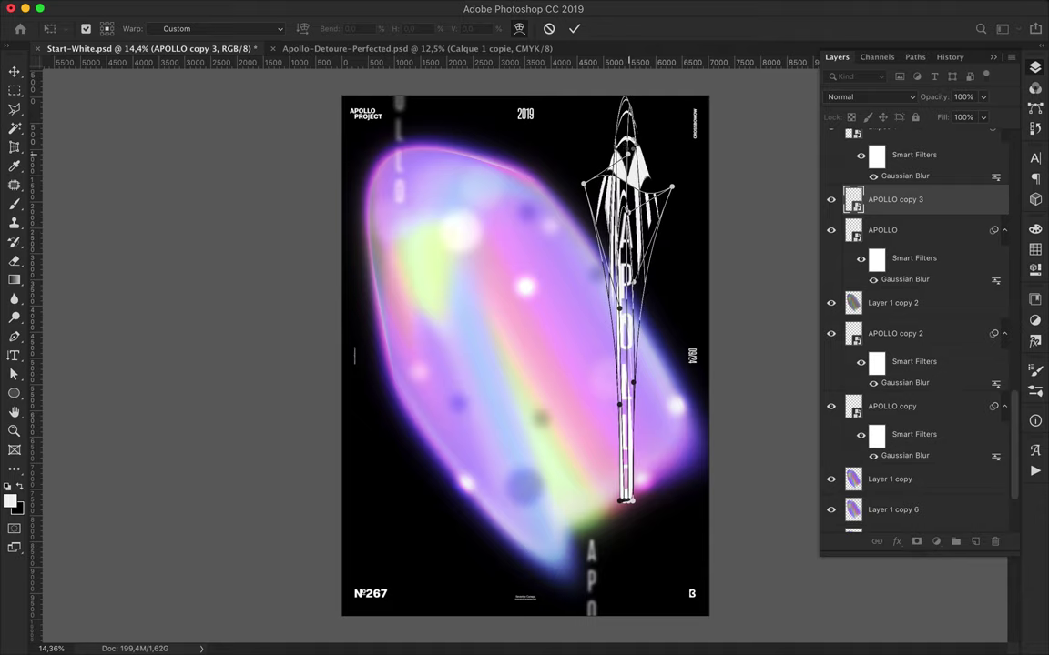
key(Return)
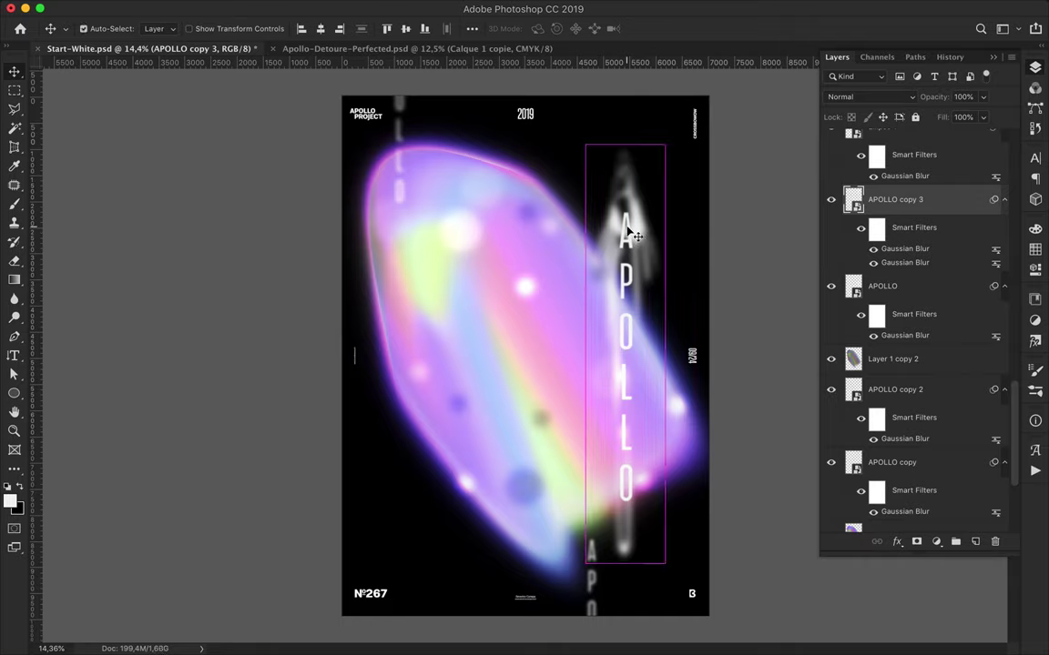
Hide the sharp APOLLO text and rotate APOLLO copy 3 about -23.5° onto the popsicle.
click(882, 286)
click(830, 285)
mouse_move(651, 229)
mouse_down()
mouse_move(662, 143)
mouse_move(561, 116)
mouse_move(398, 114)
mouse_up()
click(616, 227)
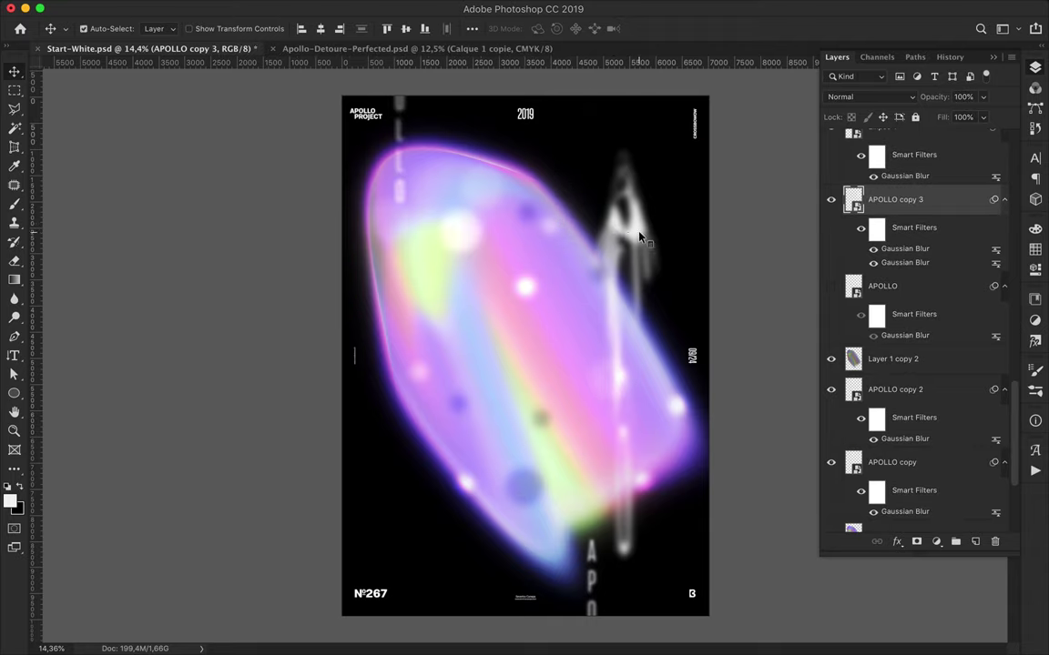
key(ctrl+t)
drag(678, 564, 815, 512)
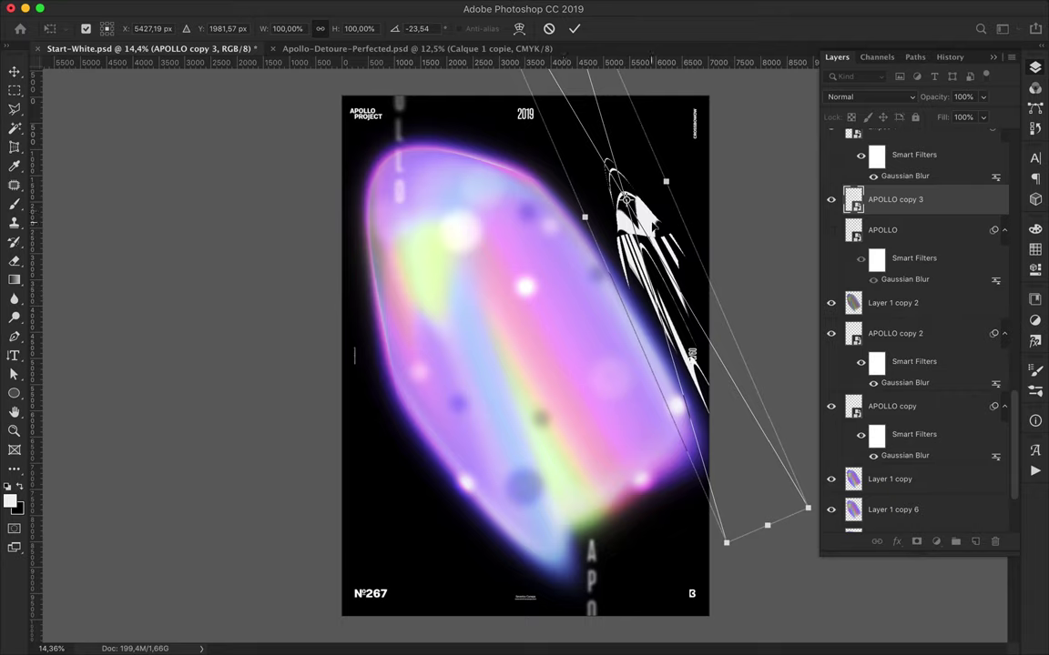
drag(590, 205, 570, 233)
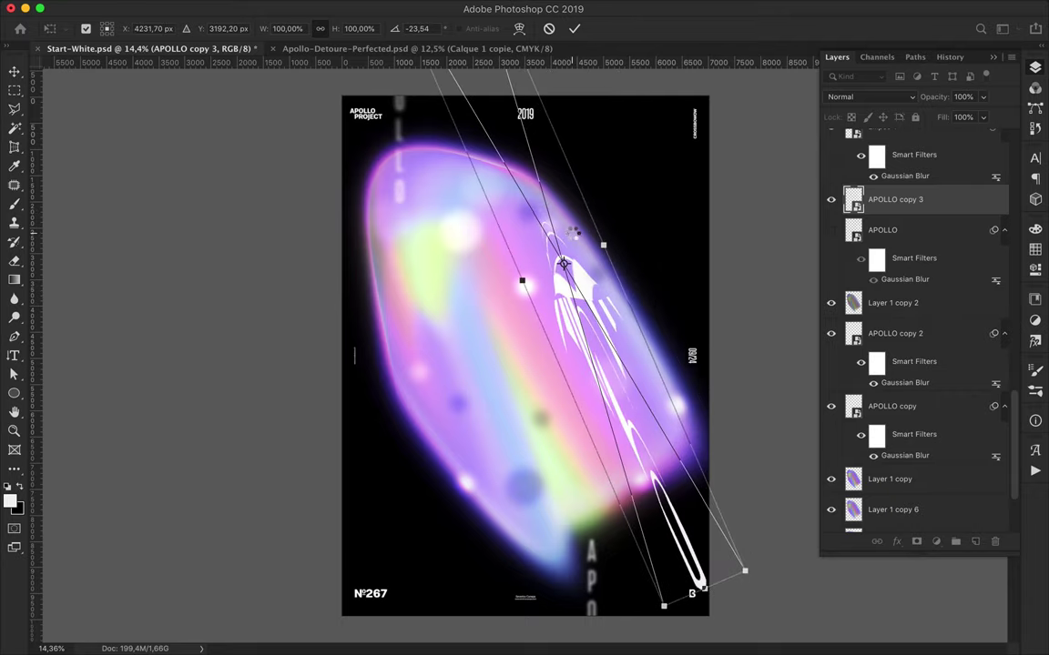
key(Return)
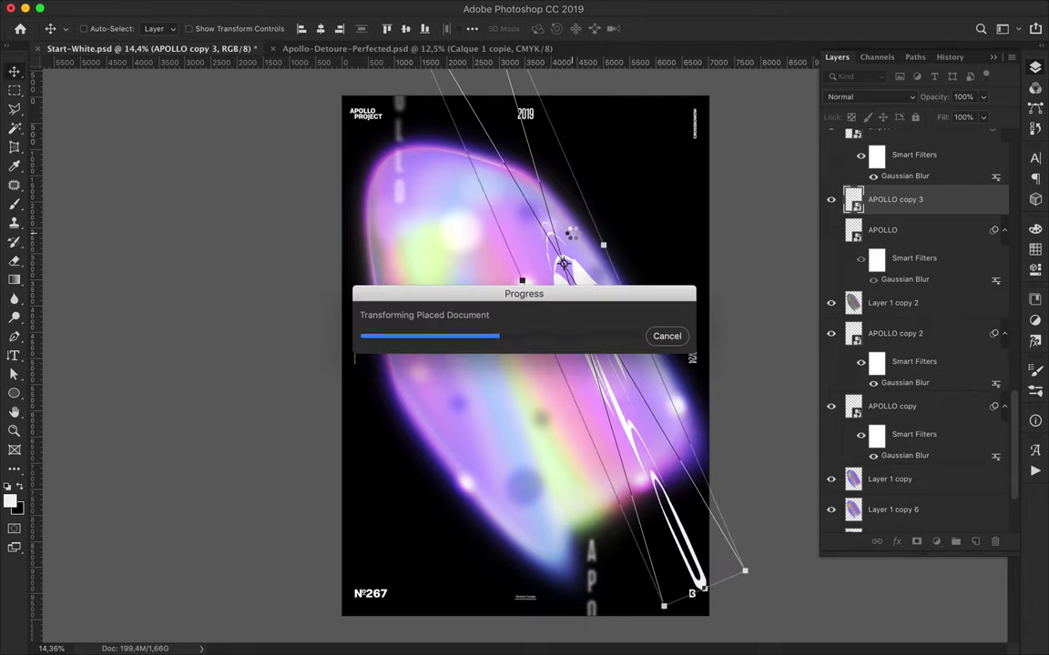
Rotate APOLLO copy 2 about -28° and move it up-left onto the popsicle.
click(592, 583)
key(ctrl+t)
drag(596, 637, 642, 622)
drag(546, 539, 503, 464)
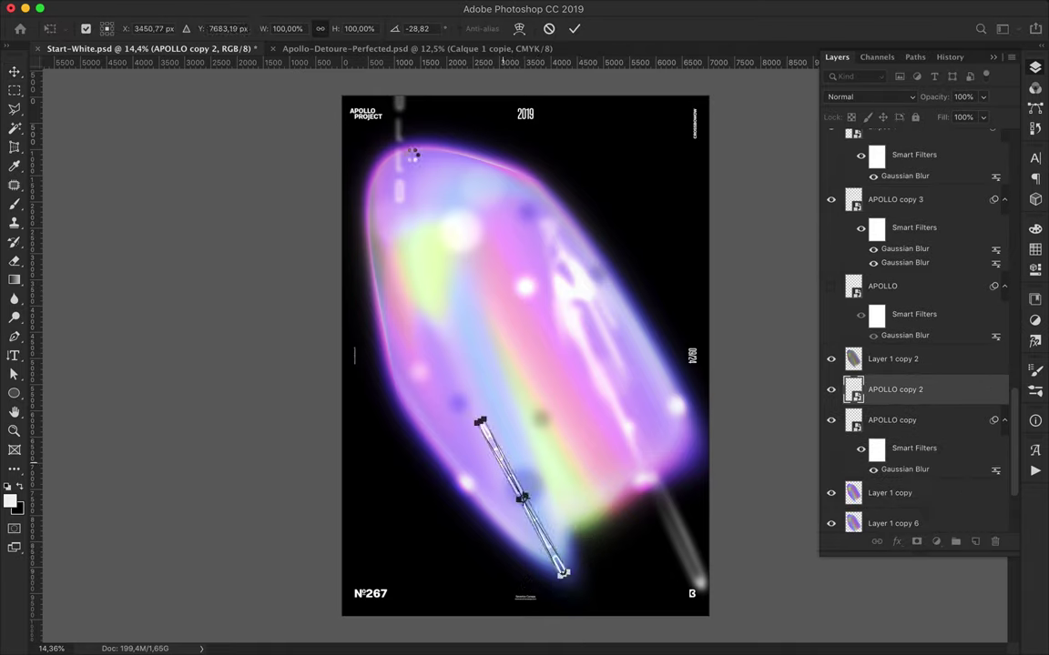
Commit APOLLO copy 2's rotation and rotate APOLLO copy about -29° diagonally near the top.
key(Return)
click(892, 462)
key(ctrl+t)
mouse_move(414, 200)
mouse_down()
mouse_move(516, 275)
mouse_move(526, 310)
mouse_up()
Warp APOLLO copy into a long streak by stretching its top end up and left.
right_click(528, 305)
click(546, 401)
drag(491, 252, 505, 276)
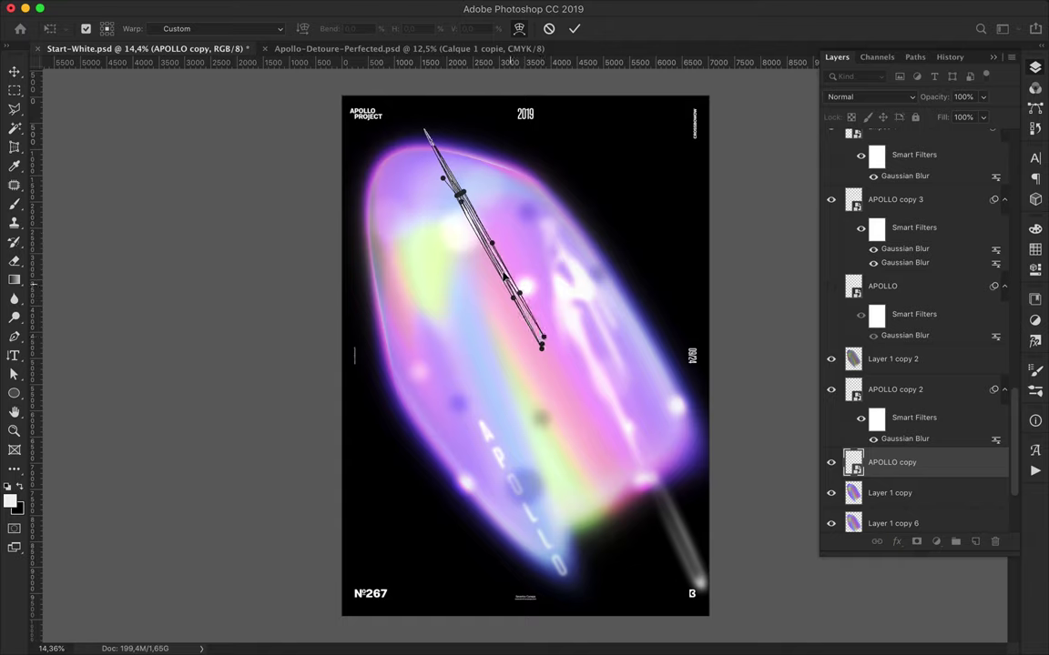
key(Return)
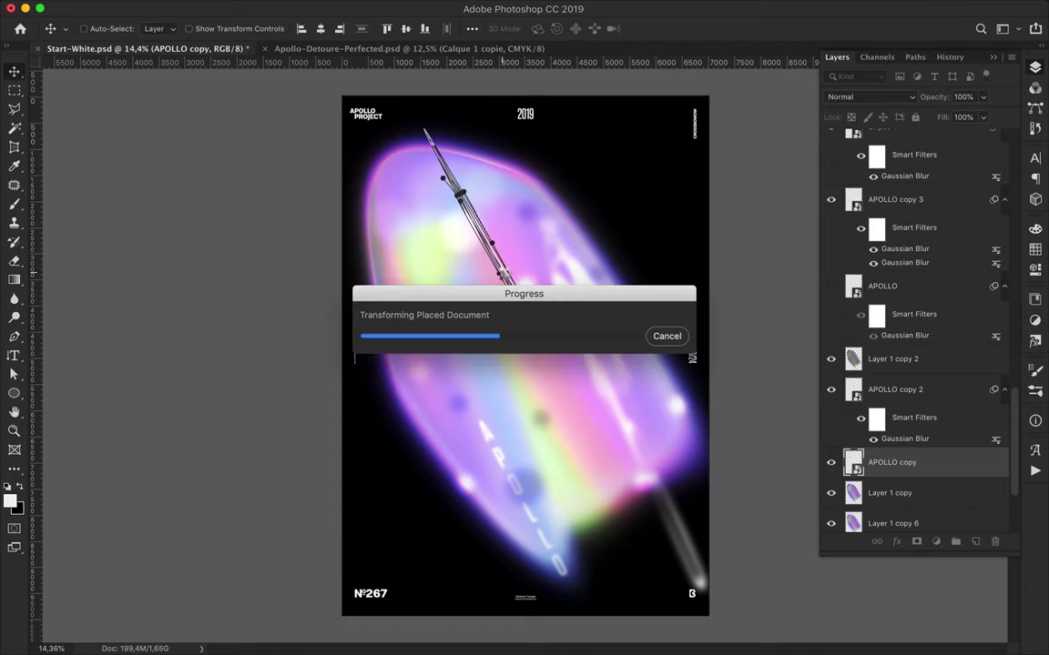
click(490, 441)
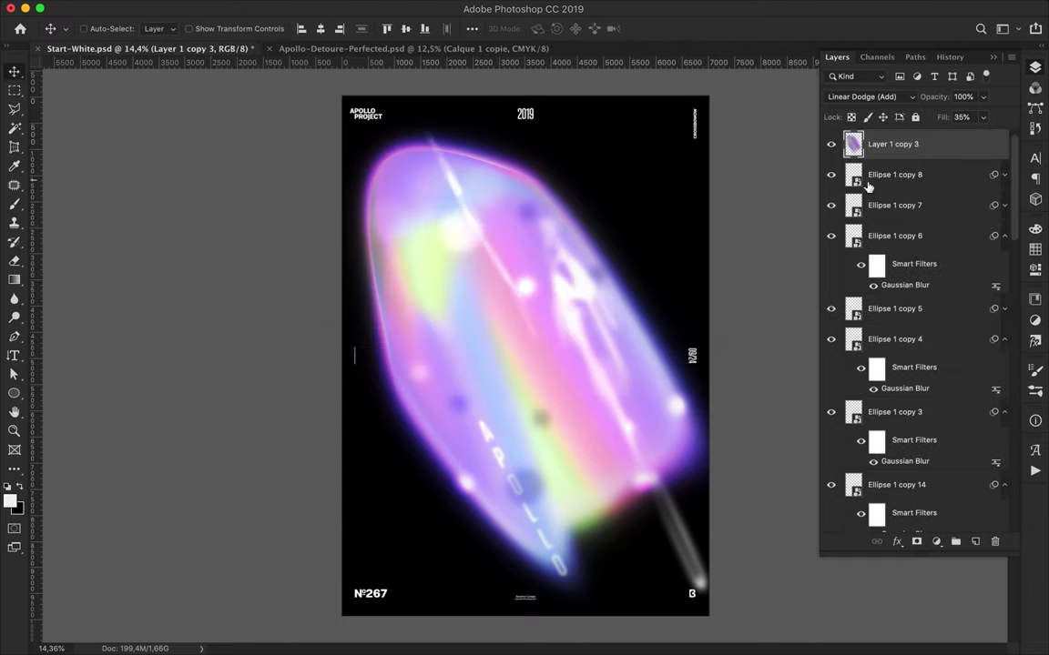
Open and commit an unchanged transform on the APOLLO copy layer.
scroll(869, 184, down, 5)
scroll(869, 185, down, 5)
key(ctrl+t)
key(Escape)
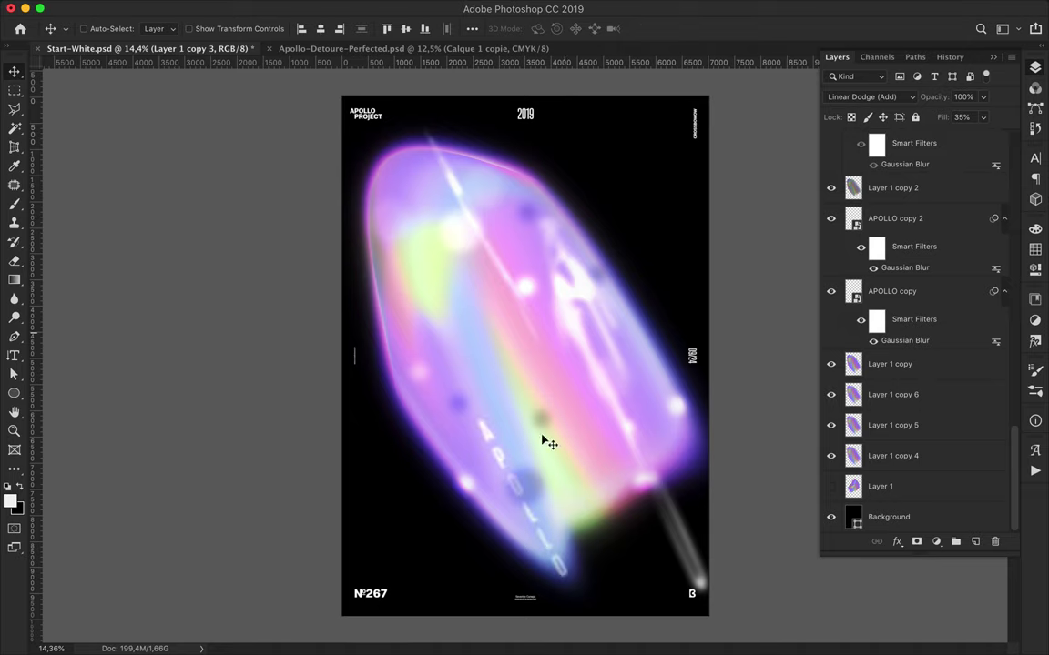
click(851, 291)
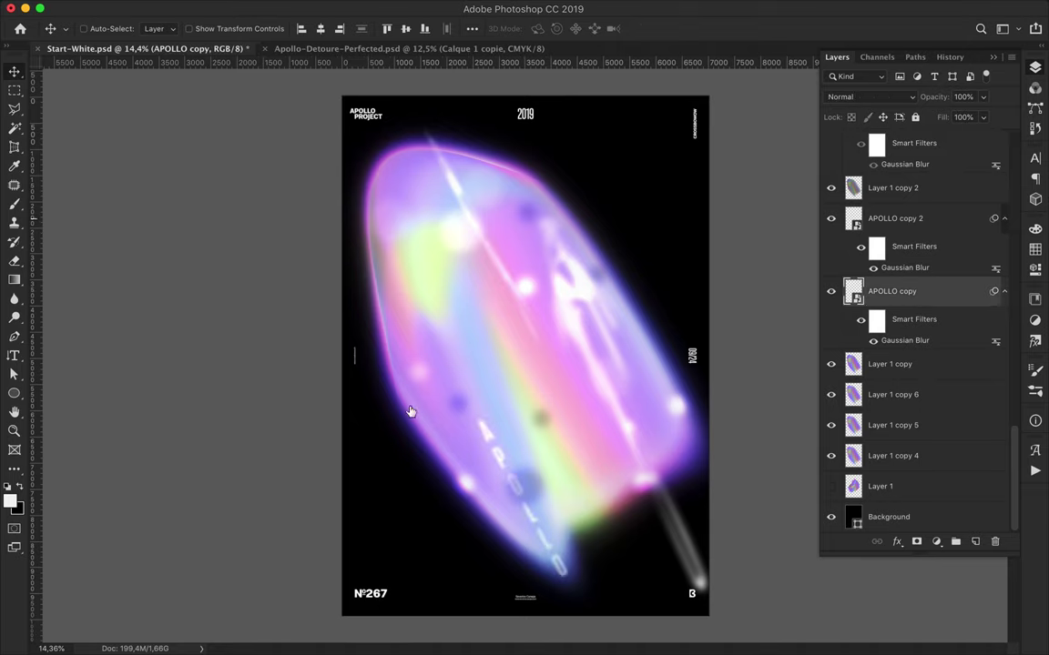
key(ctrl+t)
key(Return)
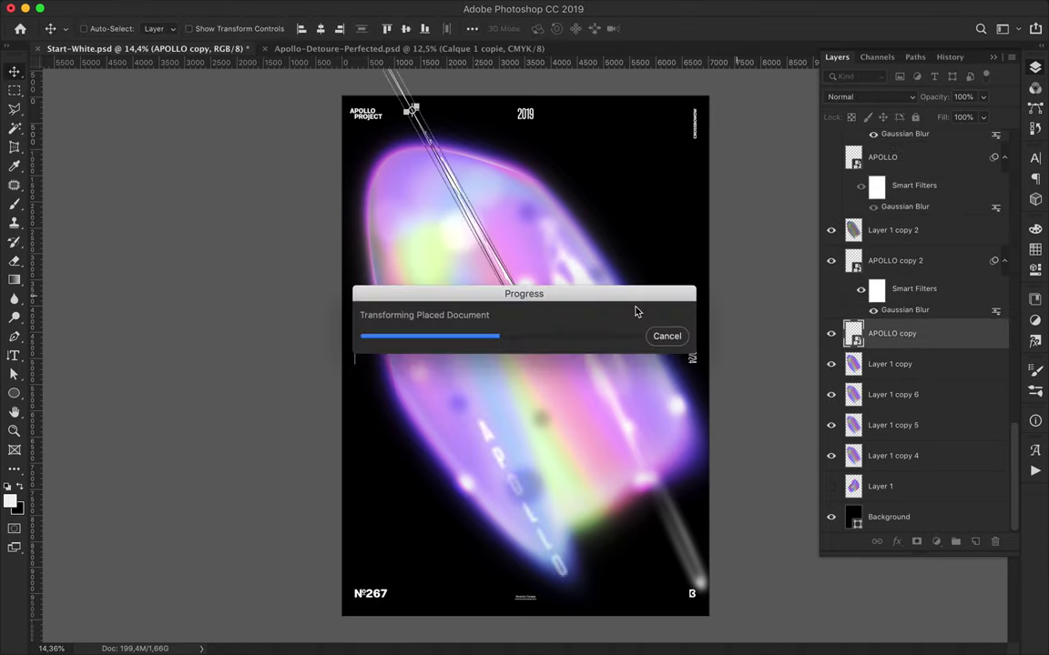
click(489, 445)
Select the APOLLO copy 2 layer and make it visible again.
scroll(910, 364, down, 5)
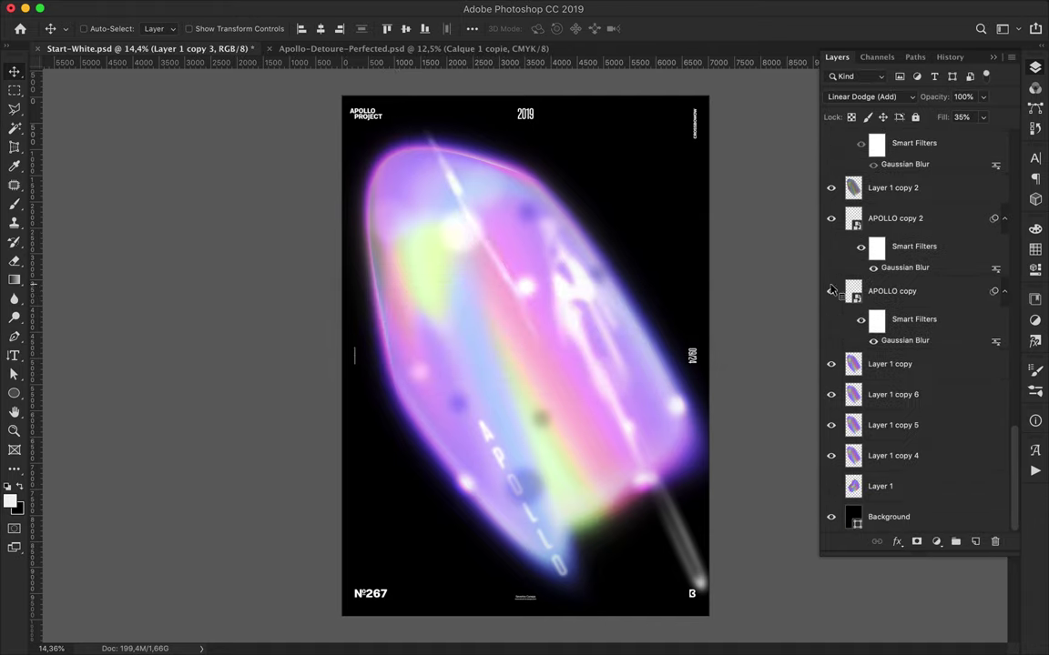
right_click(831, 221)
click(871, 264)
click(831, 225)
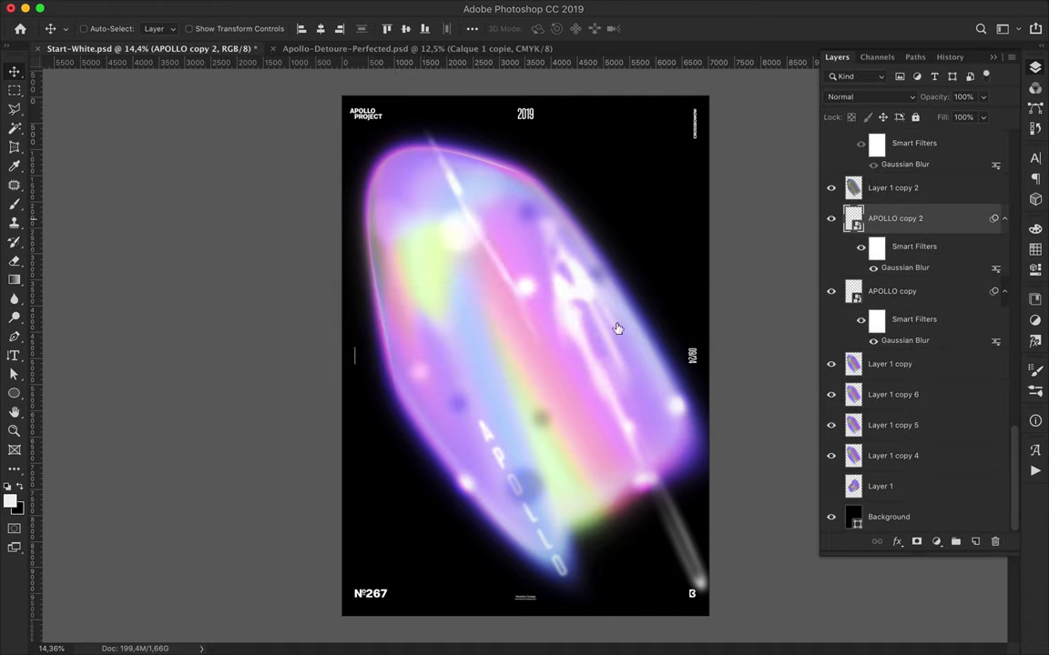
Warp APOLLO copy 2 into a thin streak stretched up-left, then save the poster.
key(ctrl+t)
right_click(487, 435)
click(502, 530)
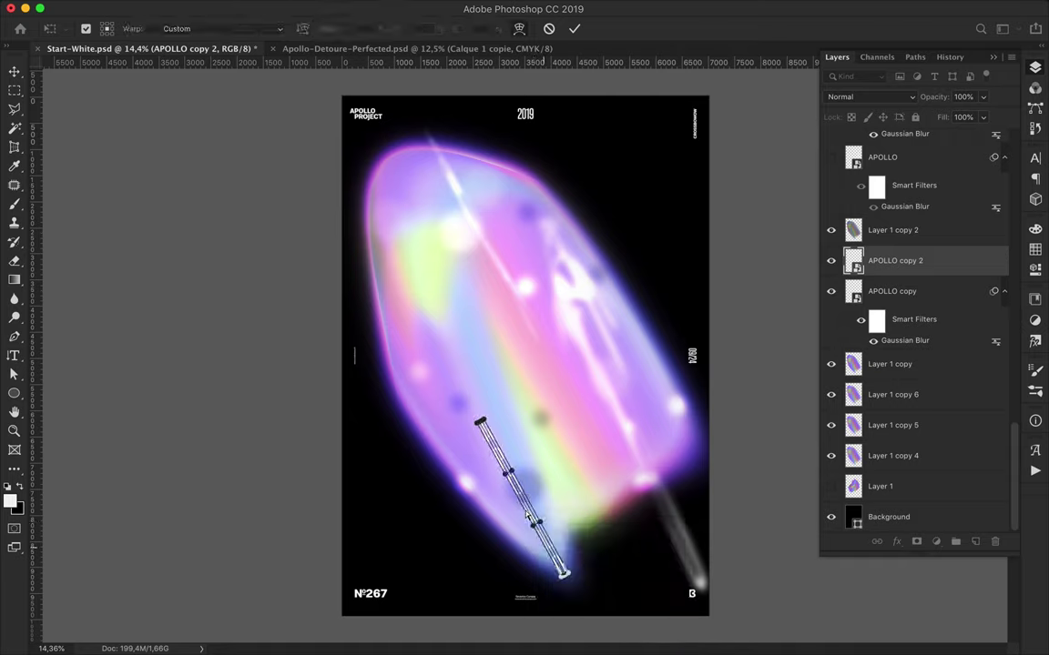
drag(536, 526, 530, 513)
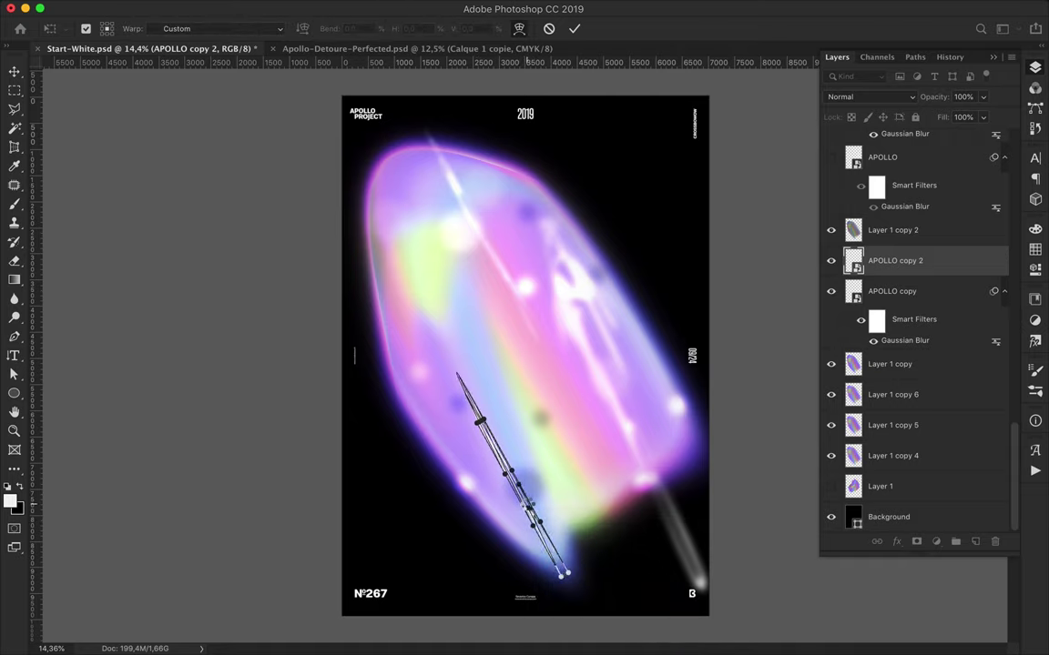
key(Return)
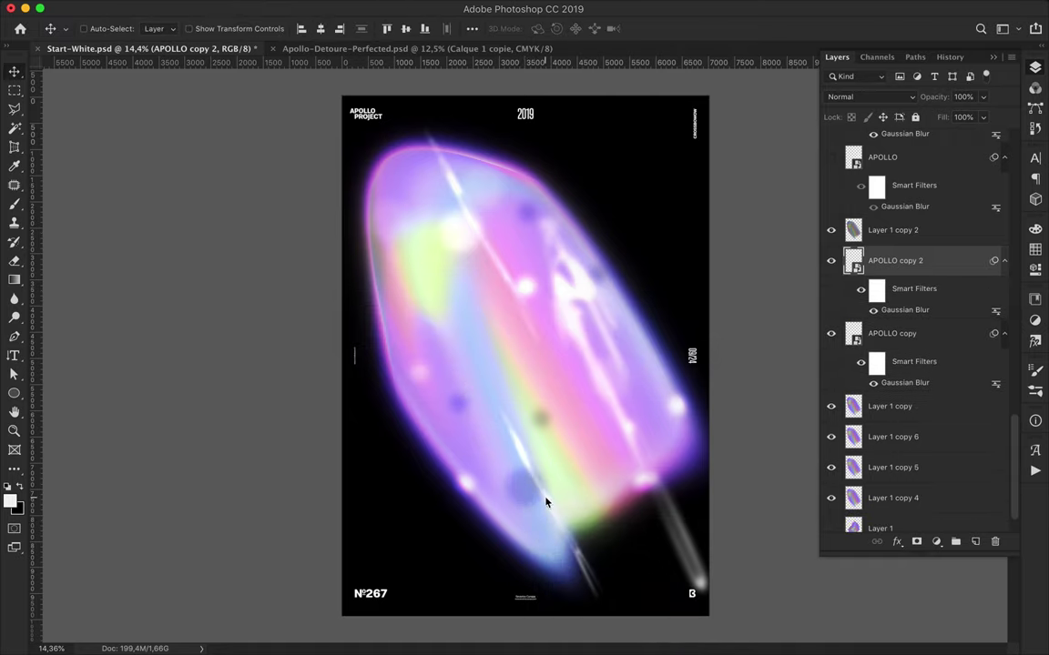
key(ctrl+s)
Save the finished poster as Start-White.psd.
click(734, 9)
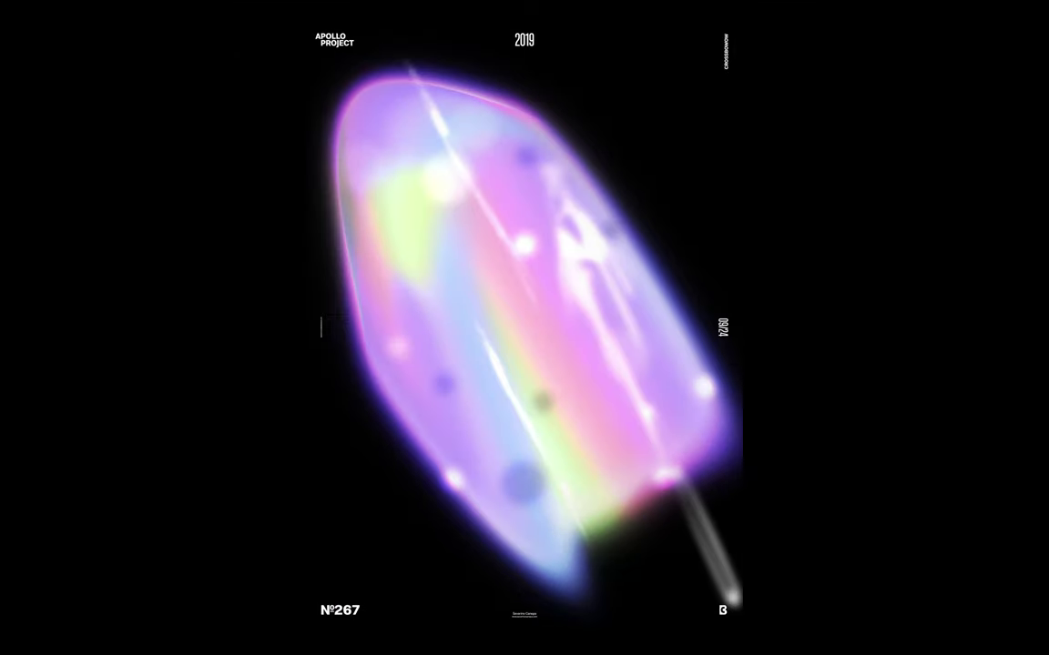